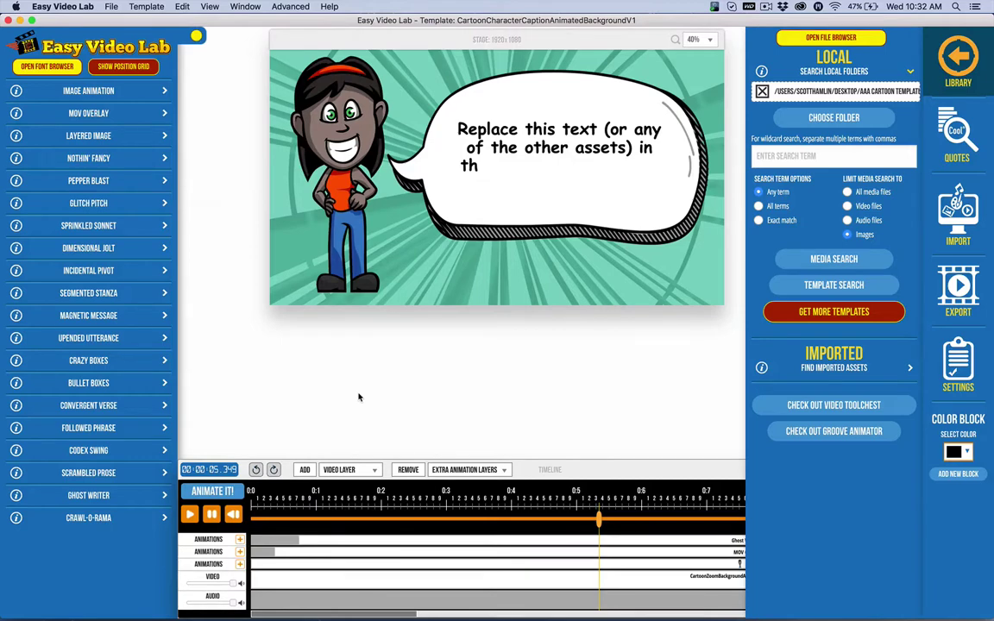
# Step: Zoom the timeline out three levels so the ruler spans 0:0 to 0:16
pyautogui.moveTo(819, 480)
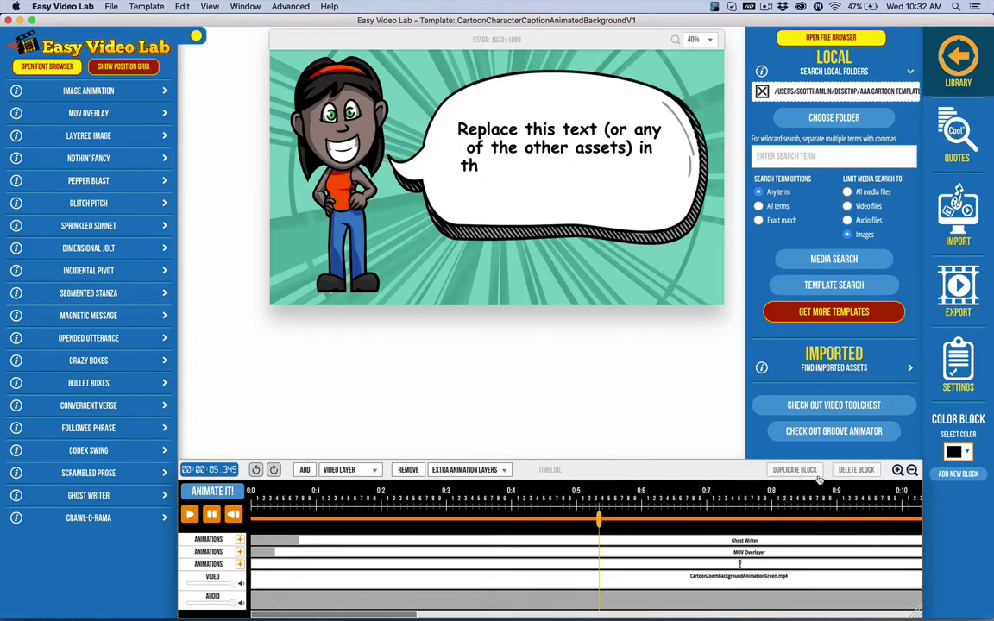
pyautogui.click(911, 471)
pyautogui.click(912, 471)
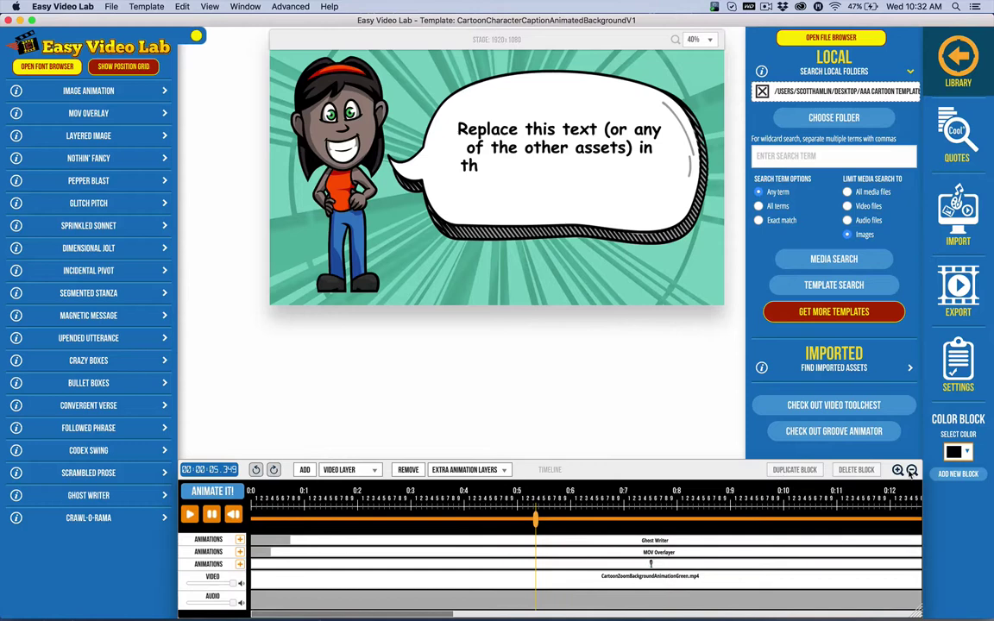
pyautogui.click(911, 471)
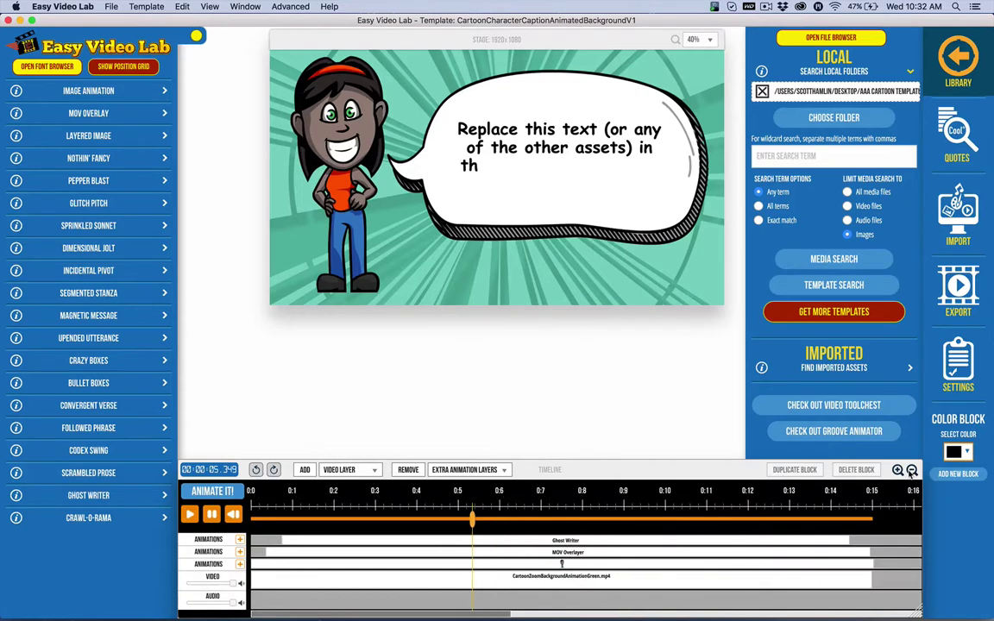
pyautogui.click(104, 138)
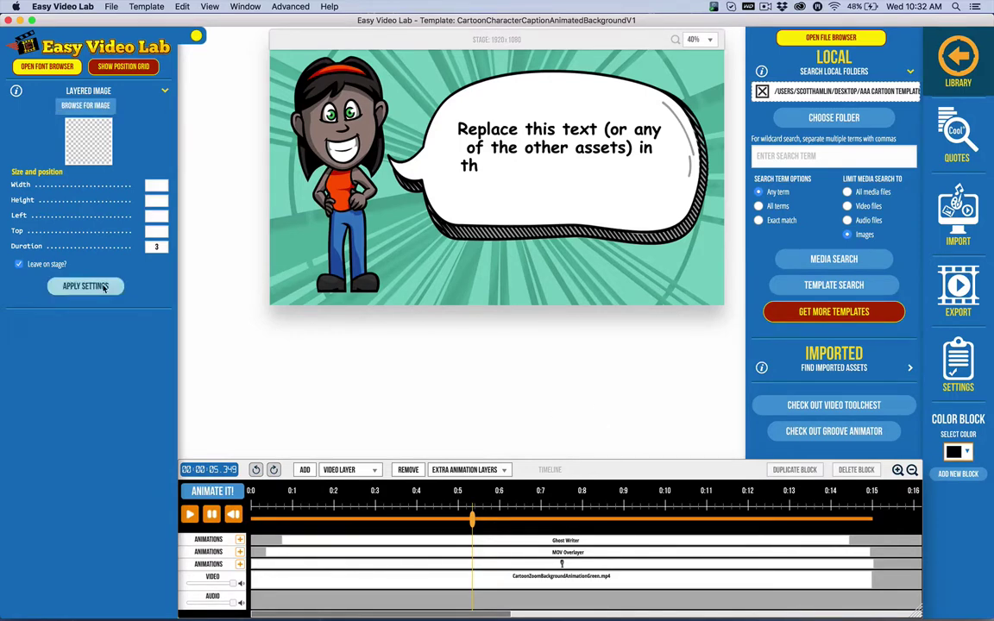
pyautogui.click(88, 90)
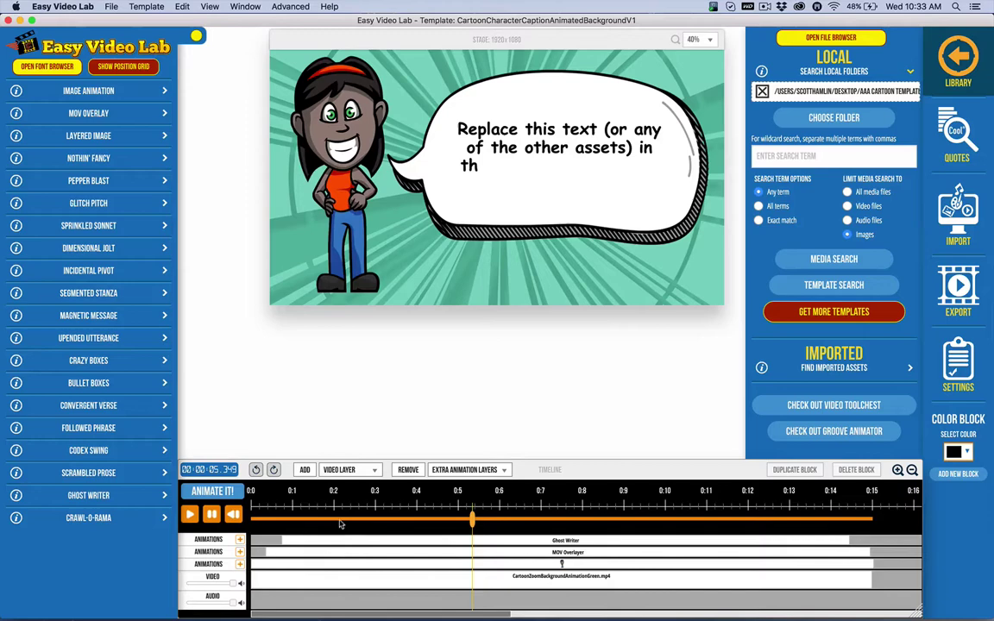
# Step: Rewind the playhead and select the MOV Overlay layer to show width 1372, height 771, left 489, top 67
pyautogui.click(213, 516)
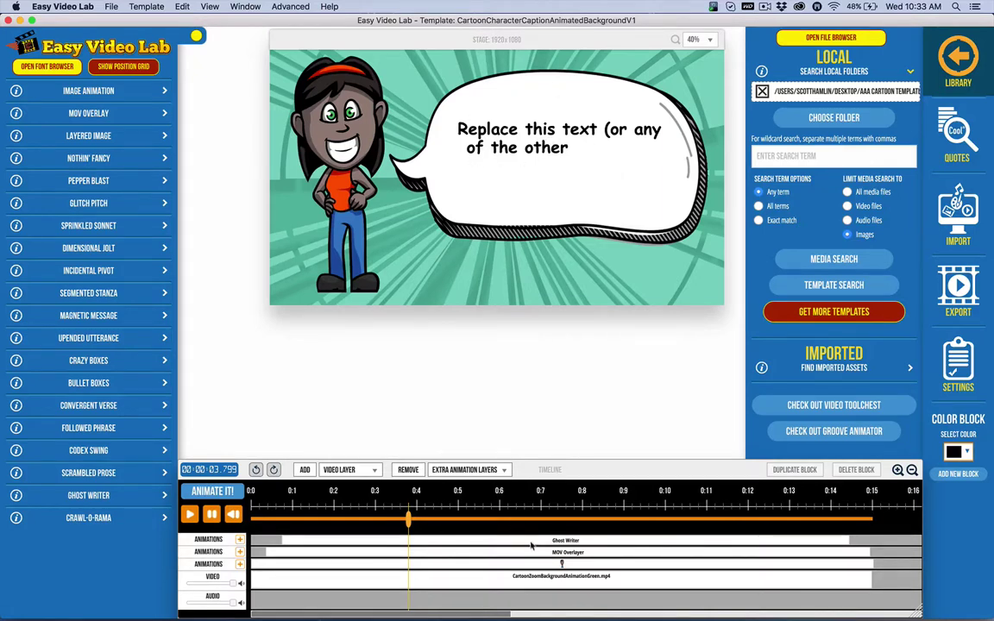
pyautogui.click(581, 555)
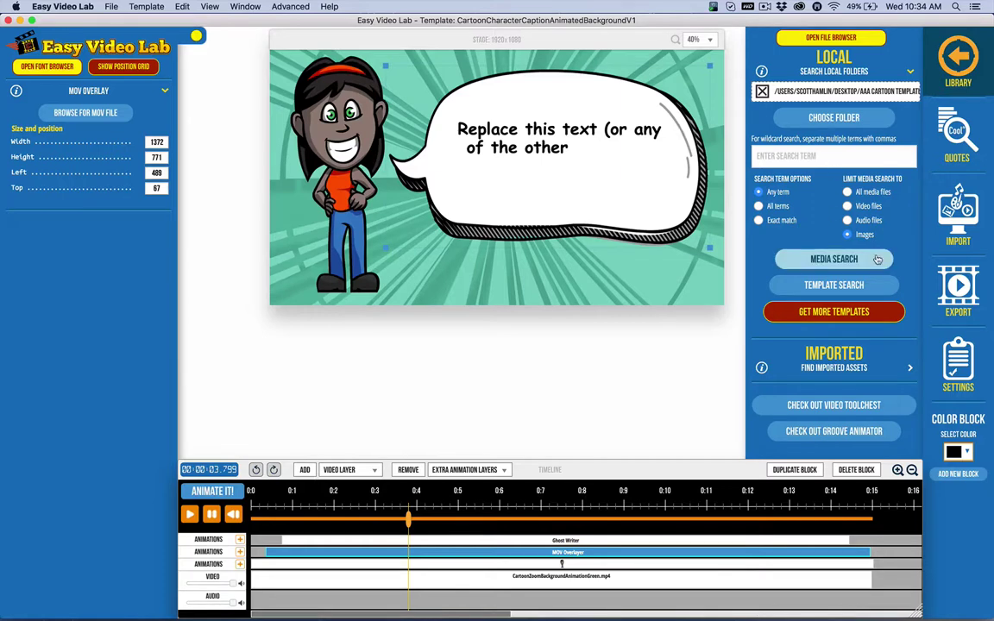
# Step: Search local video files for the keyword 'bubble', returning 54 clips
pyautogui.click(861, 206)
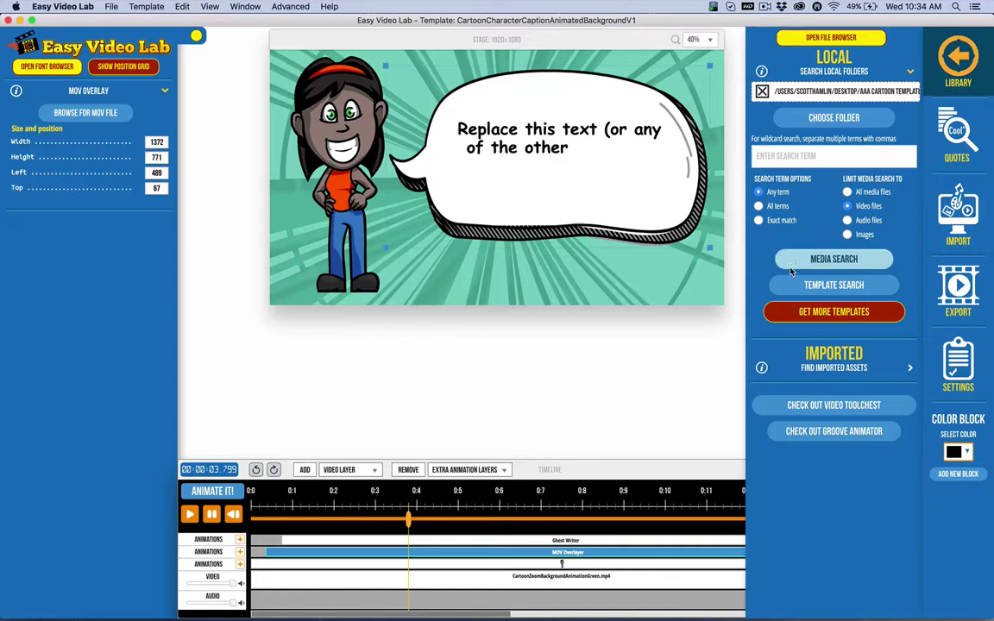
pyautogui.click(791, 160)
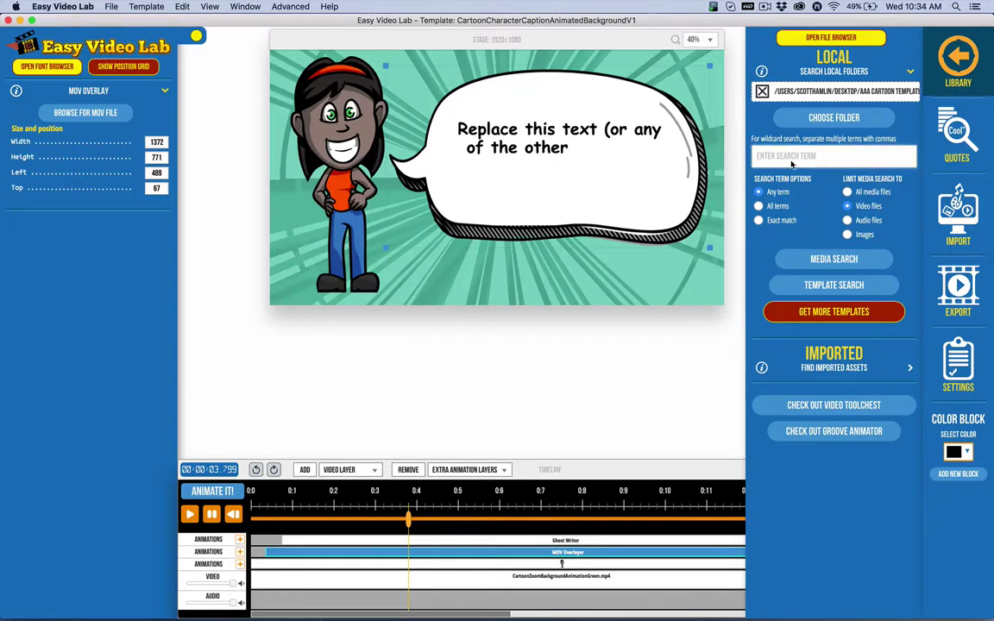
pyautogui.write('bubble')
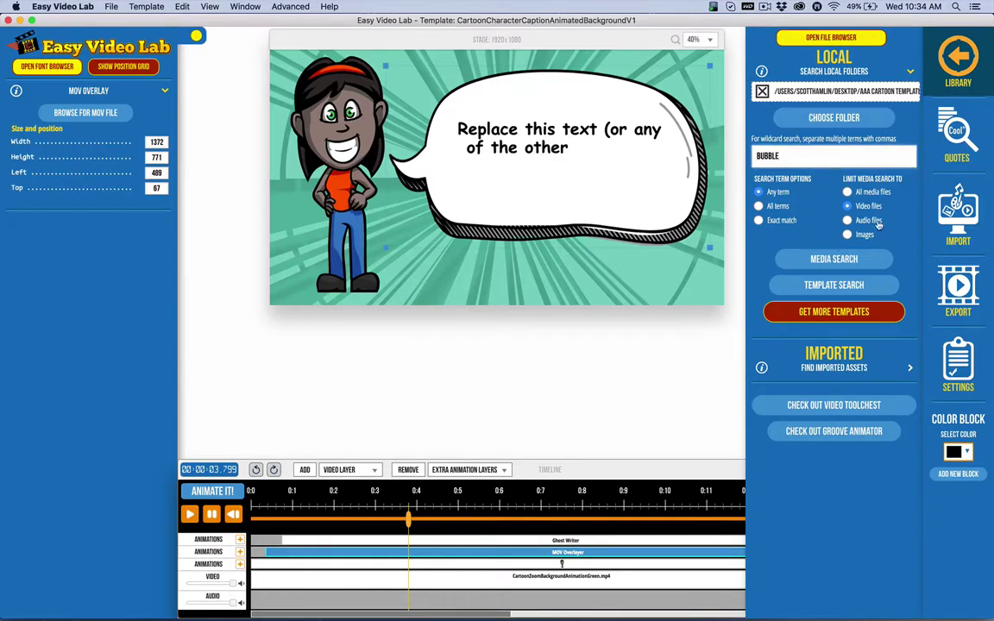
pyautogui.click(802, 259)
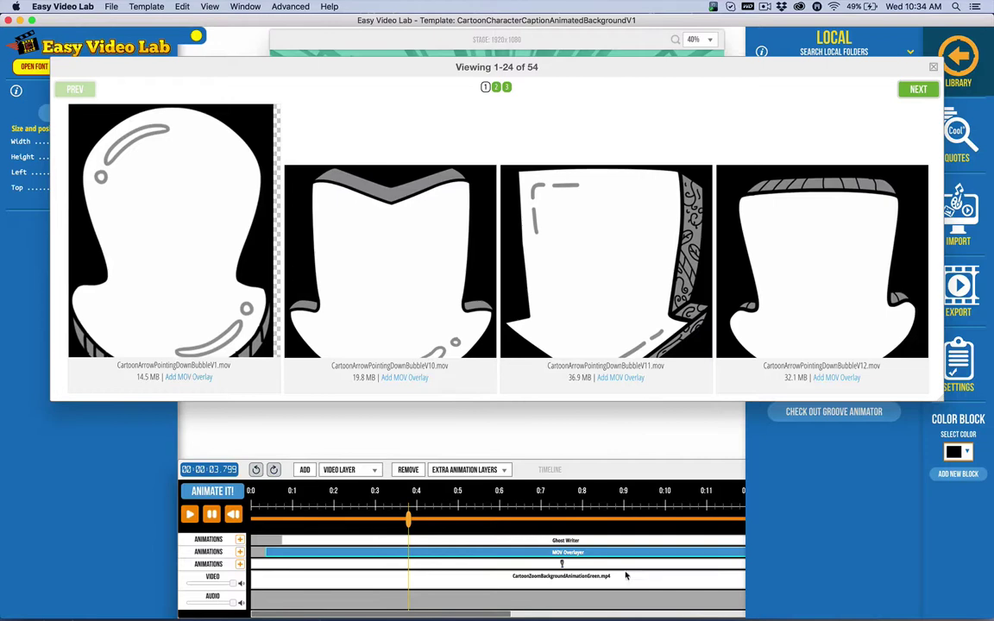
# Step: Browse the bubble results and play, then pause, the wide oval wiggle bubble preview
pyautogui.scroll(-4, 583, 284)
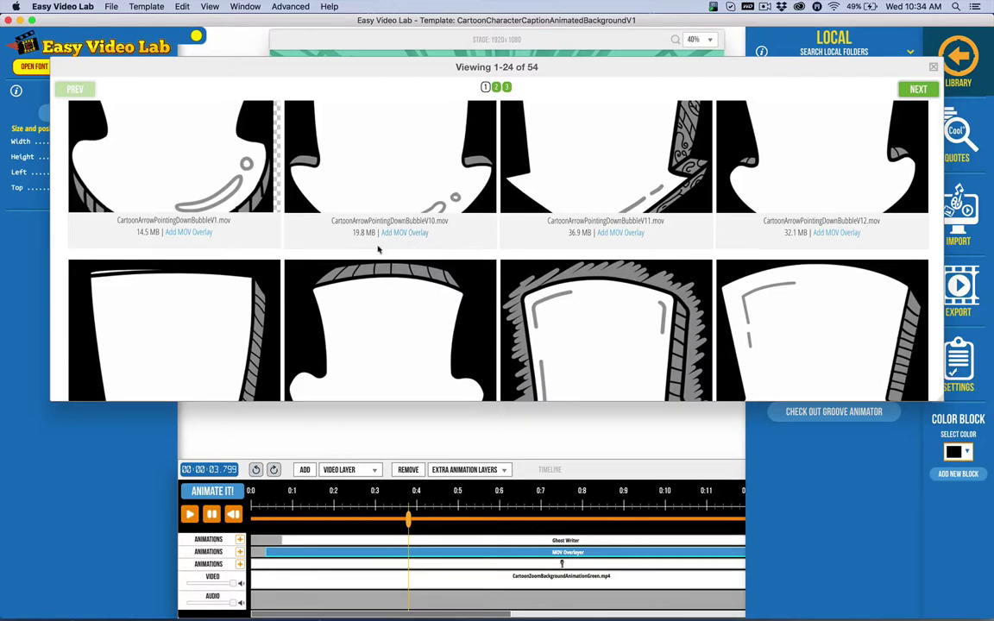
pyautogui.scroll(-9, 581, 330)
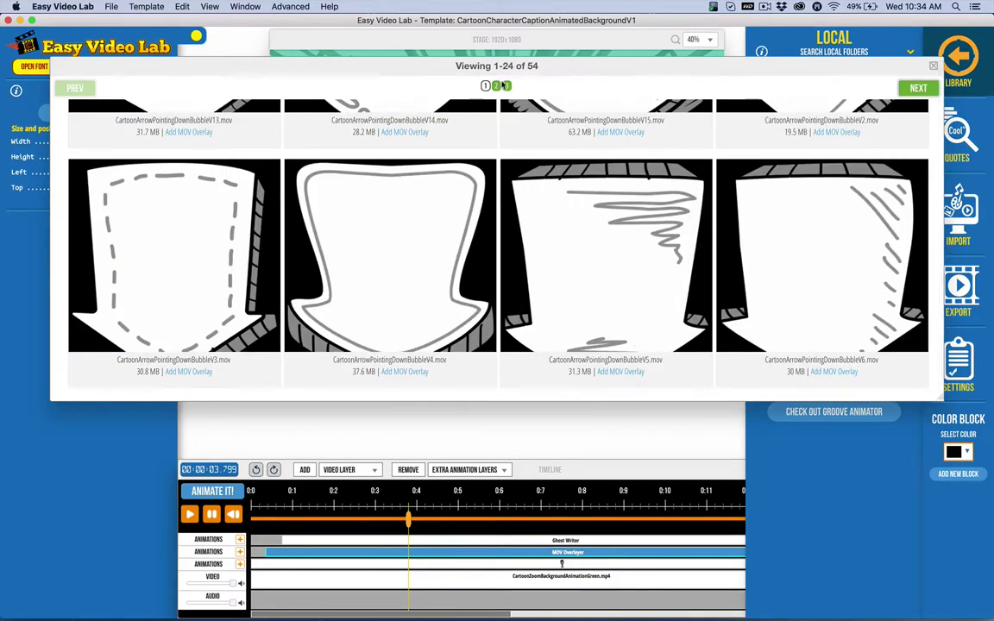
pyautogui.click(507, 86)
pyautogui.click(78, 214)
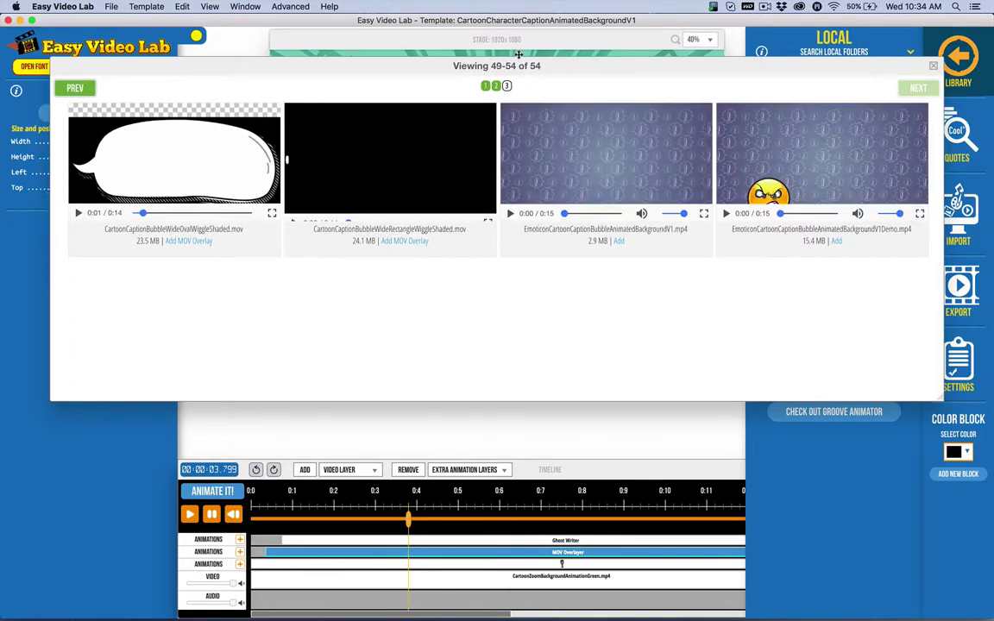
pyautogui.click(485, 86)
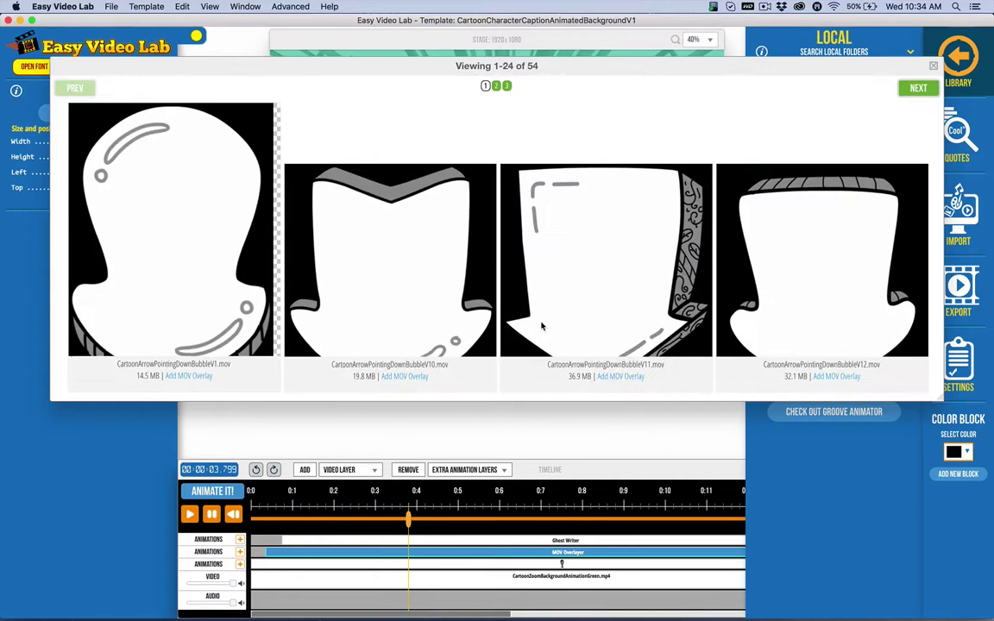
pyautogui.scroll(-2, 376, 312)
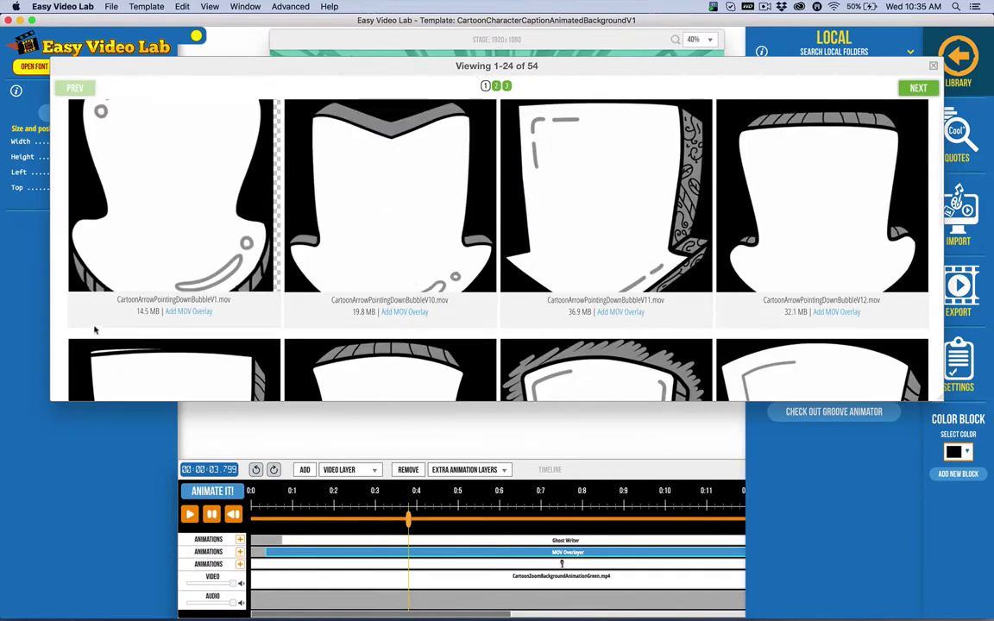
pyautogui.click(506, 86)
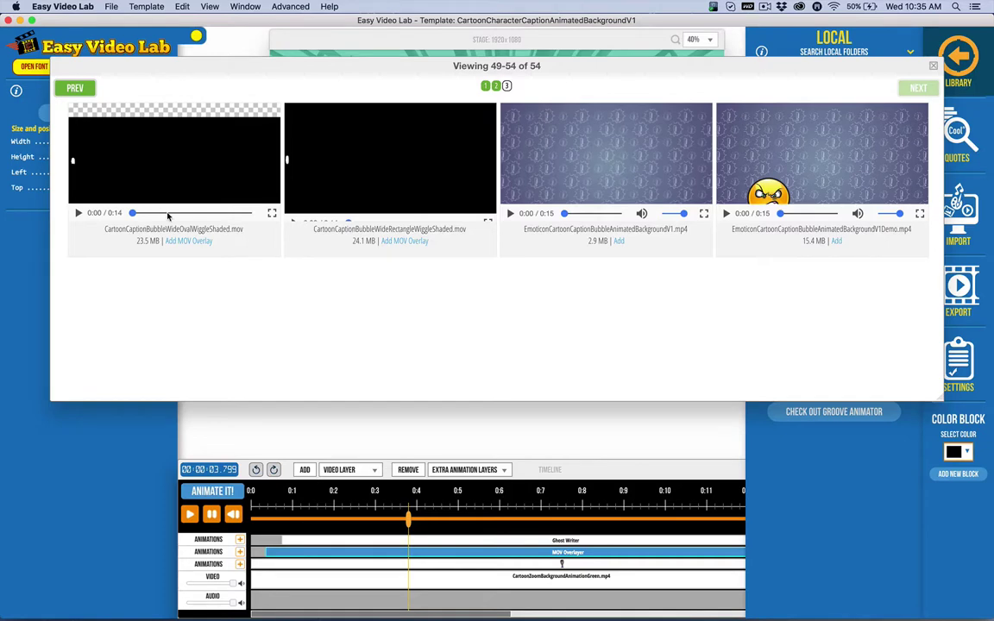
pyautogui.click(78, 213)
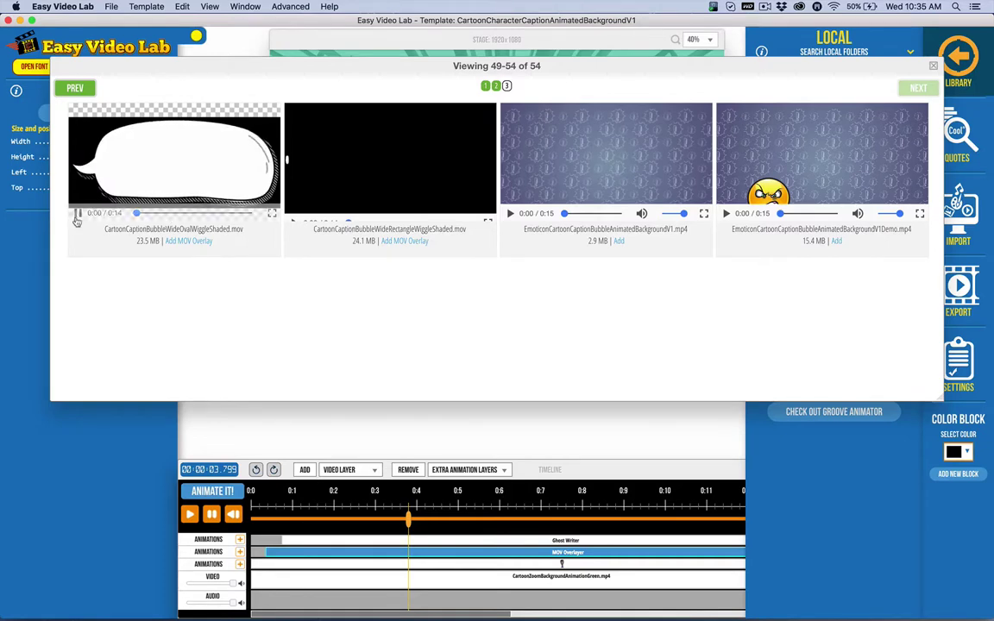
pyautogui.click(78, 214)
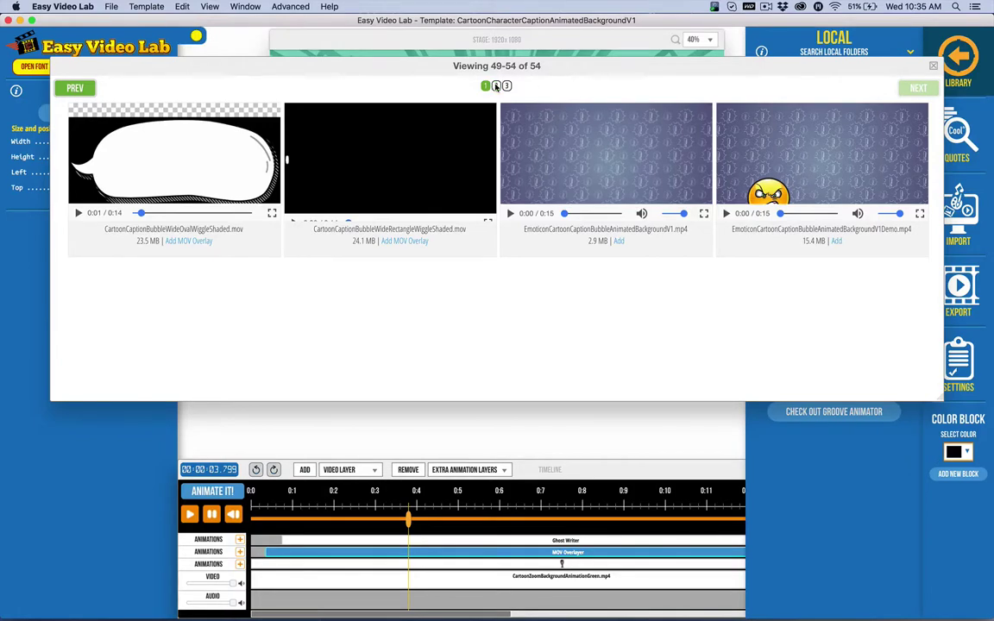
# Step: Show page 2 of the bubble results, items 25–48 of 54
pyautogui.click(496, 86)
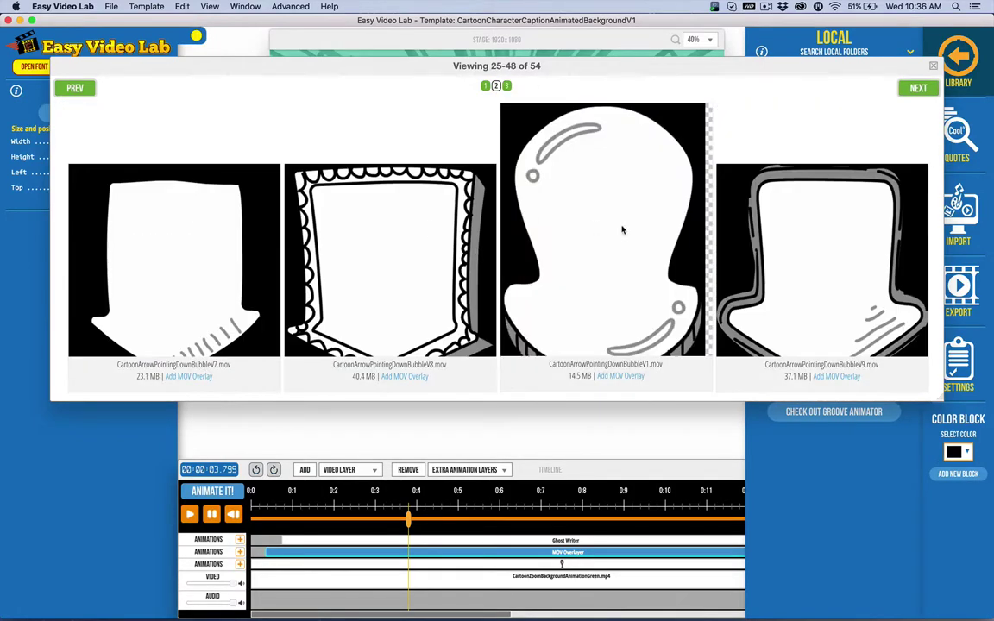
pyautogui.scroll(-15, 622, 229)
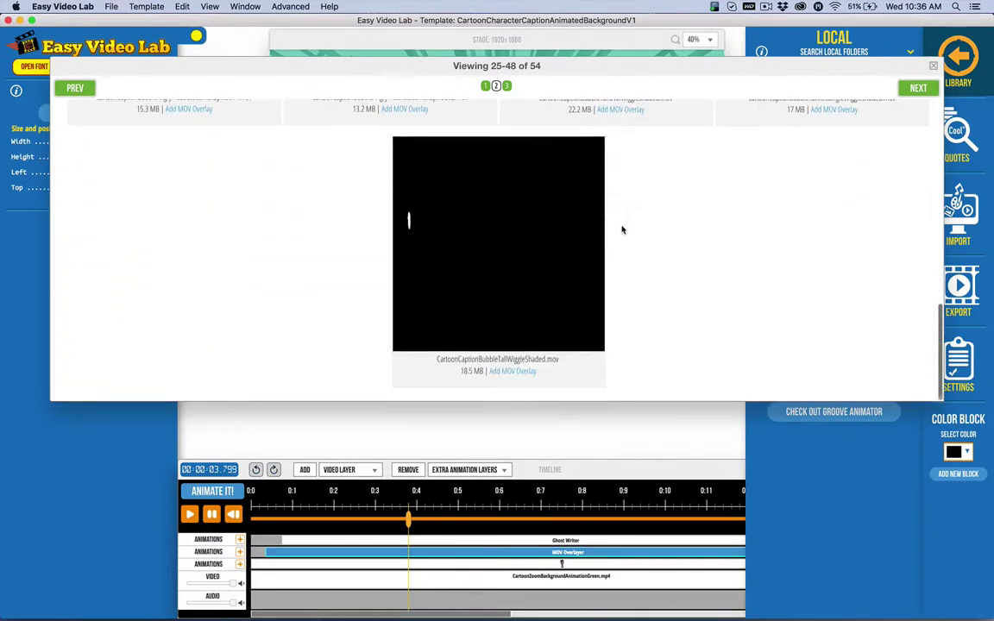
pyautogui.scroll(5, 622, 229)
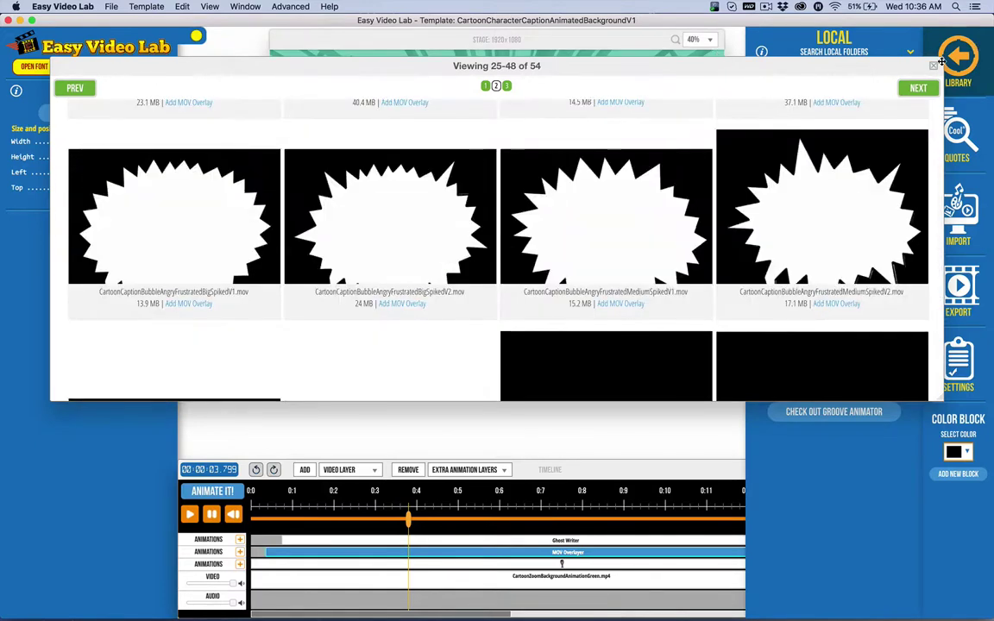
# Step: Close the bubble results and show the character's Image Animation settings (From Left, duration 3)
pyautogui.click(939, 63)
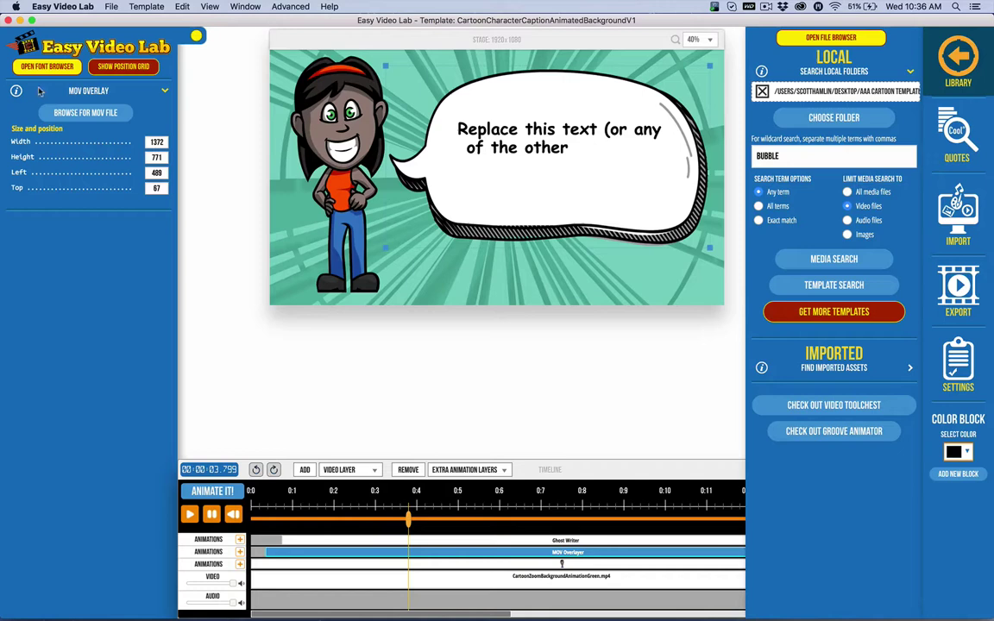
pyautogui.click(93, 92)
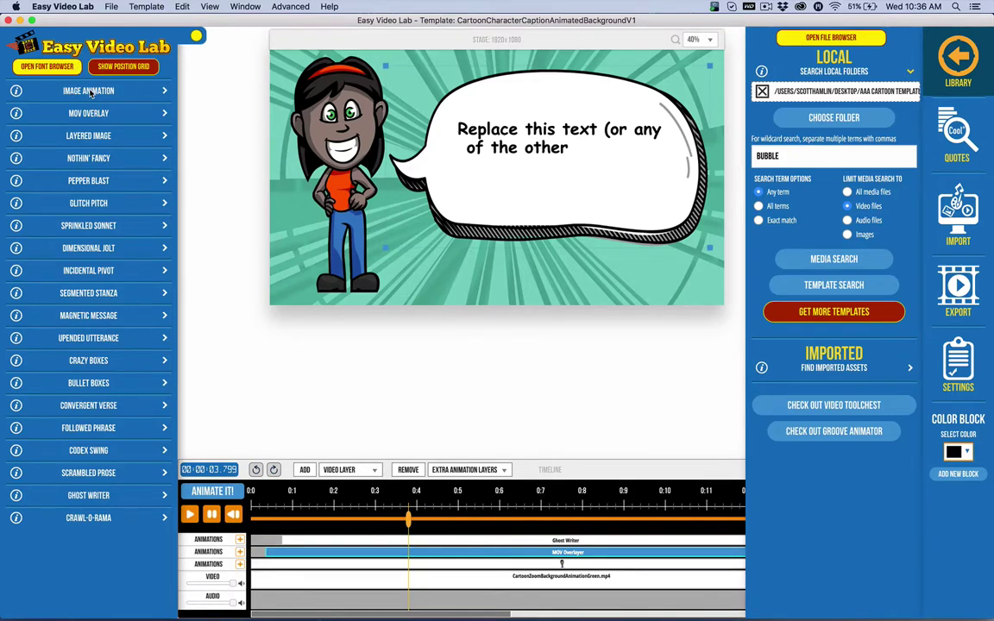
pyautogui.click(90, 92)
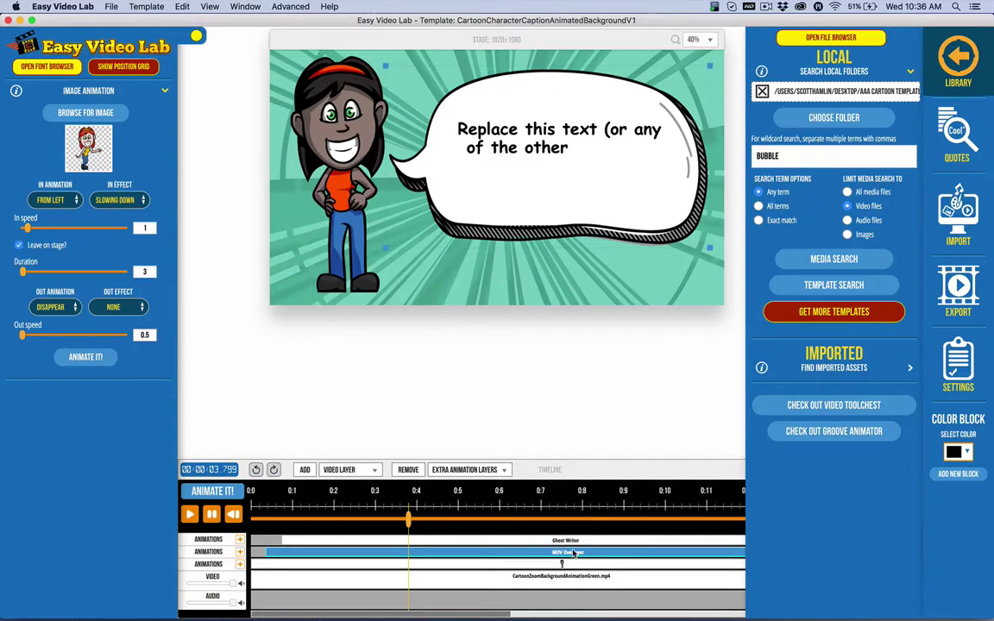
# Step: Select the character layer and search local images for the keyword 'SAD'
pyautogui.click(505, 564)
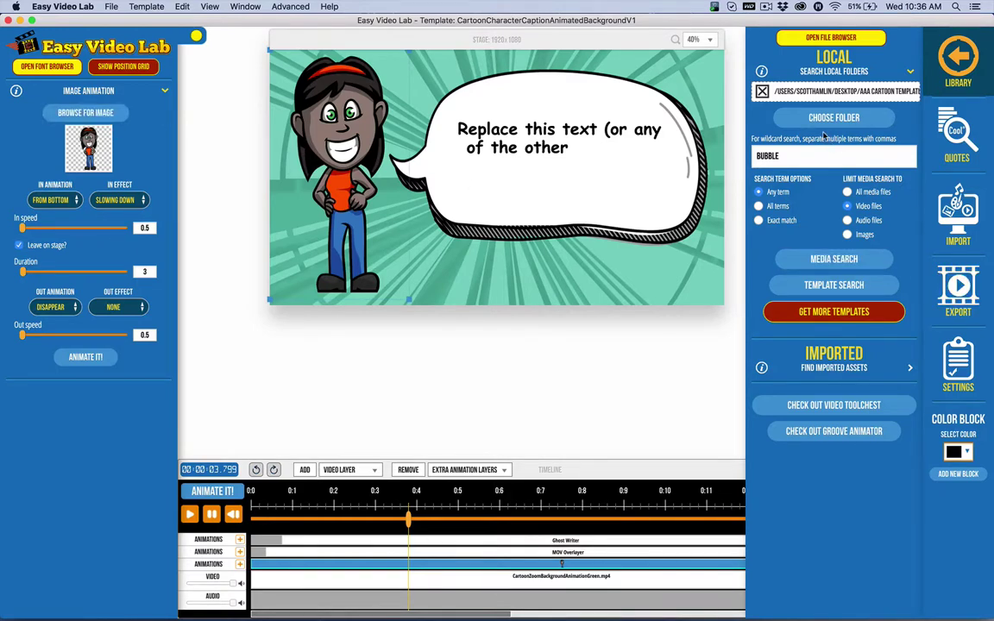
pyautogui.click(757, 156)
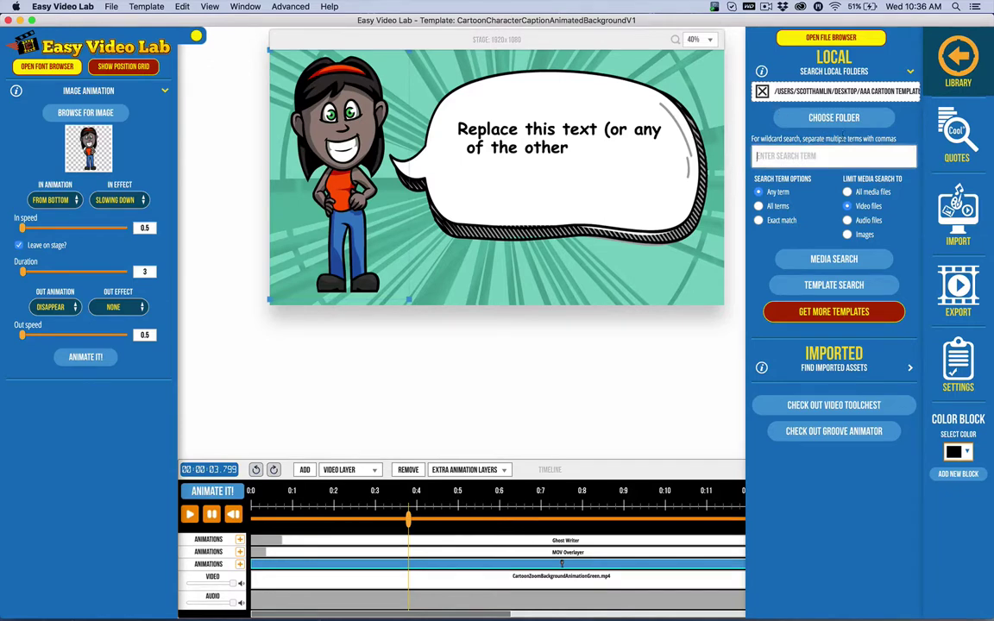
pyautogui.write('SAD')
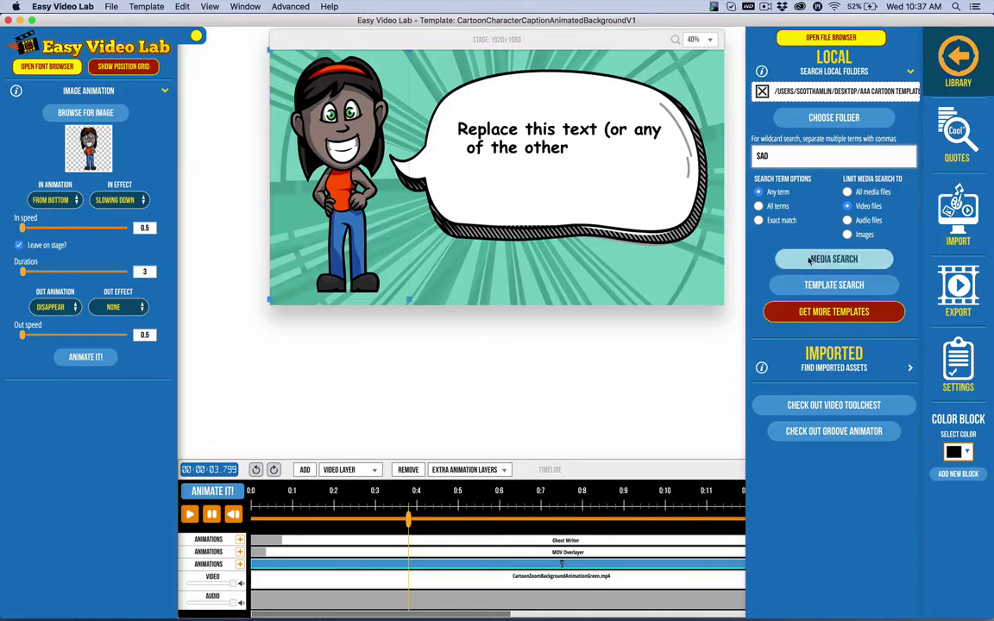
pyautogui.click(847, 234)
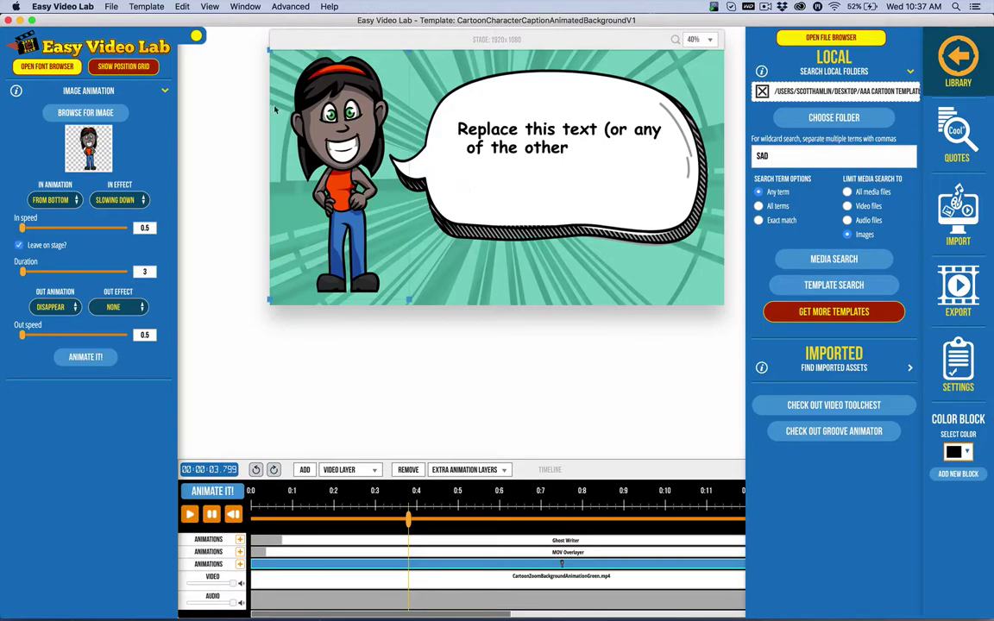
pyautogui.click(820, 258)
# Step: Replace the character with the sad frowning red-haired woman and replay the animation
pyautogui.scroll(-10, 595, 259)
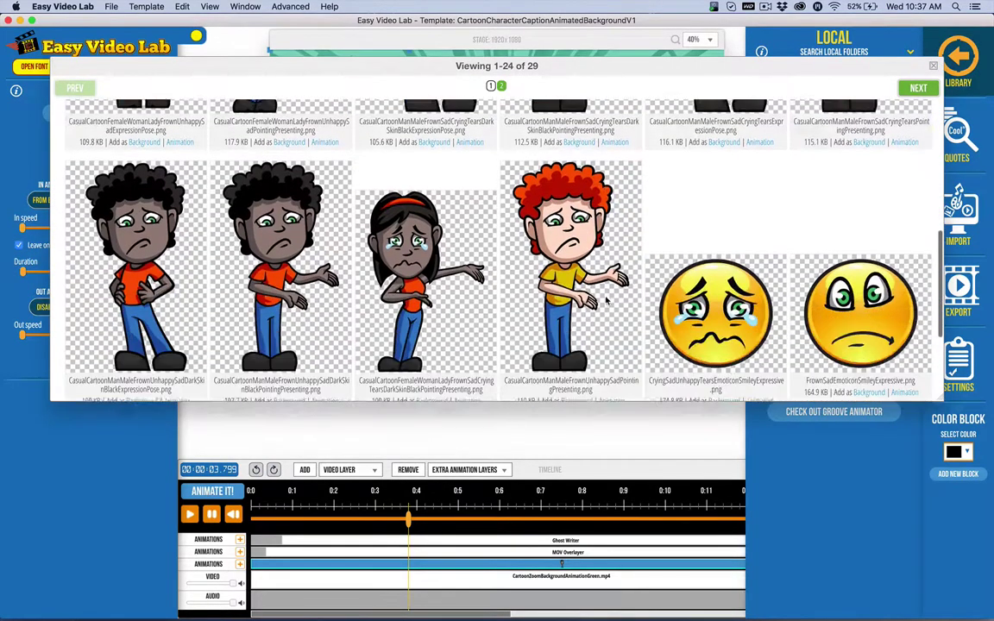
pyautogui.scroll(-3, 595, 298)
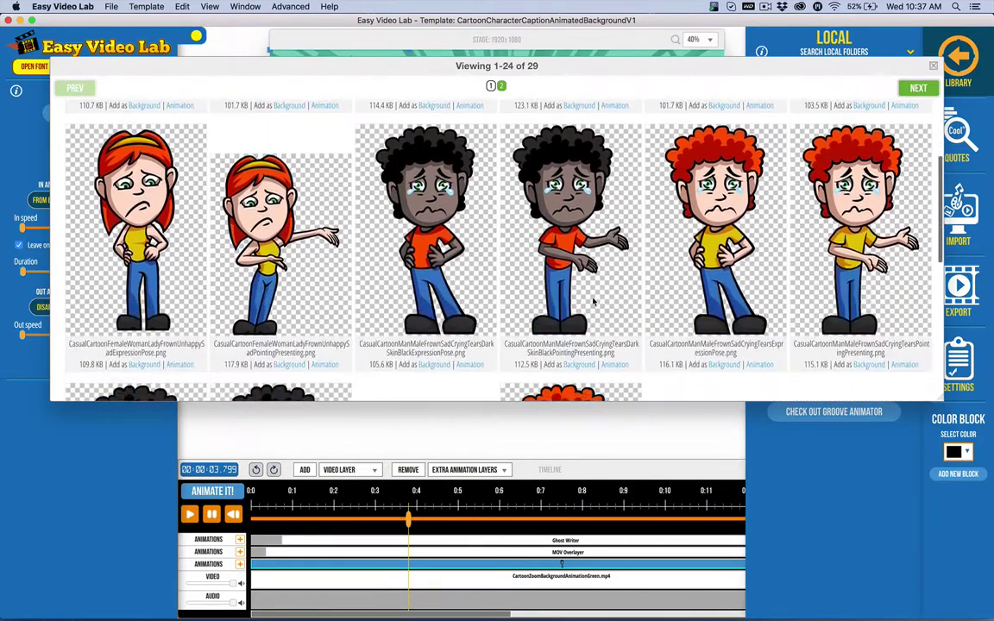
pyautogui.click(183, 365)
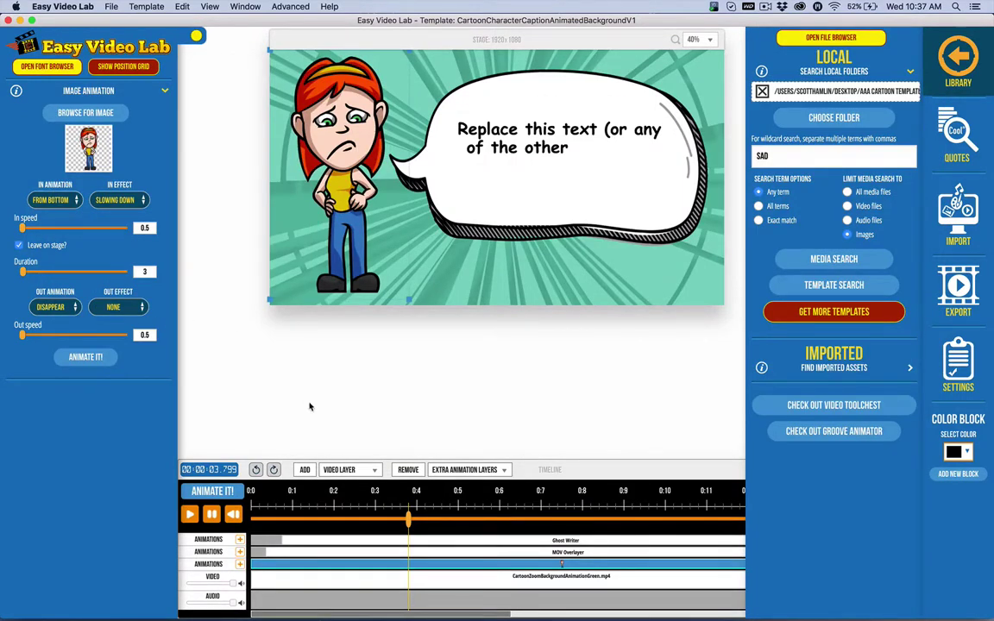
pyautogui.click(230, 495)
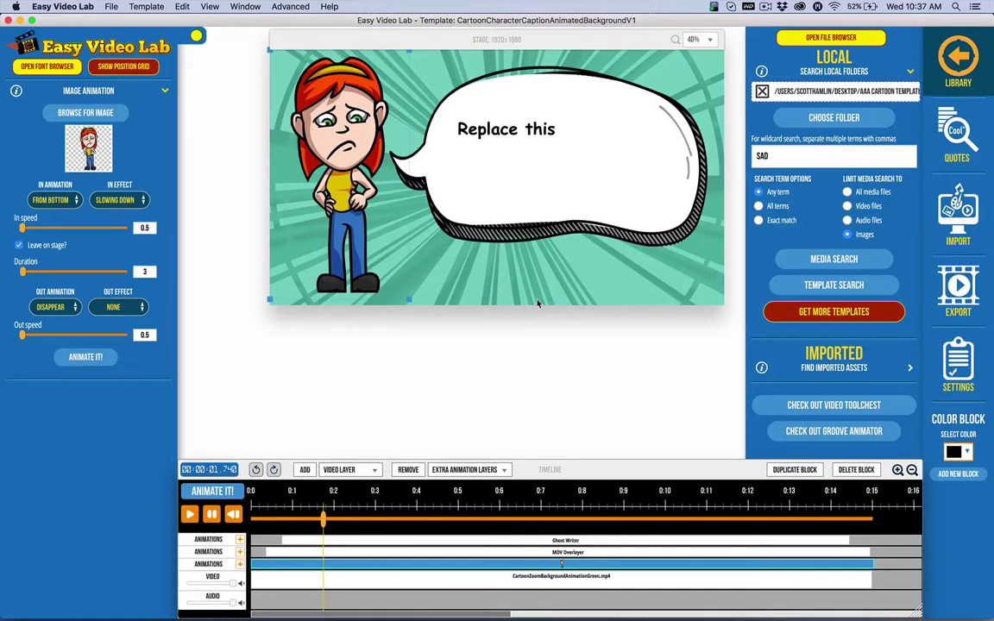
# Step: Search local video files for 'FRUST' and close the results without adding any
pyautogui.click(849, 208)
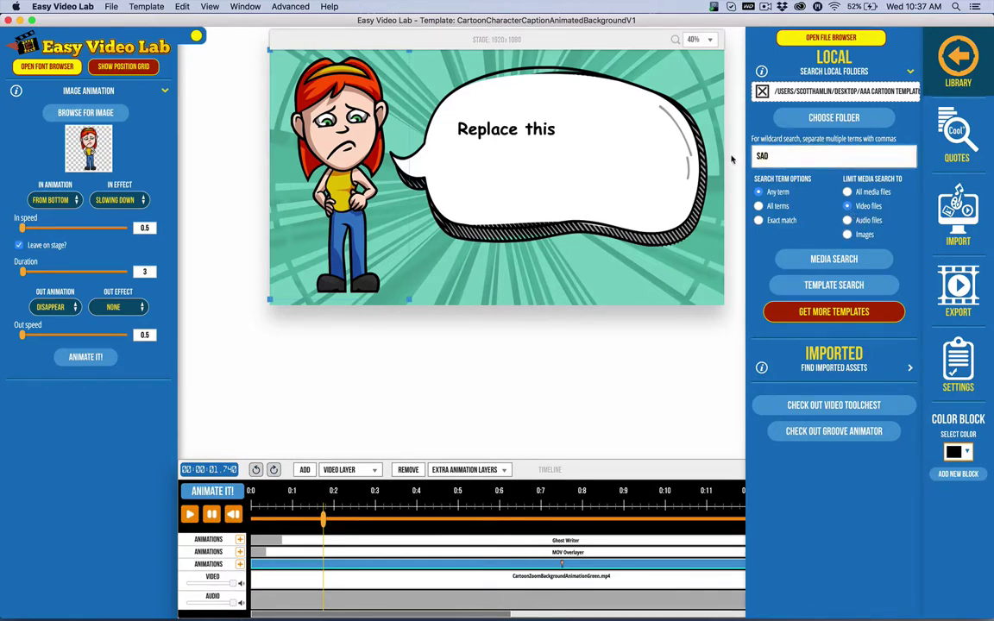
pyautogui.press('BackSpace')
pyautogui.press('BackSpace')
pyautogui.press('BackSpace')
pyautogui.write('FRS')
pyautogui.write('UST')
pyautogui.click(802, 259)
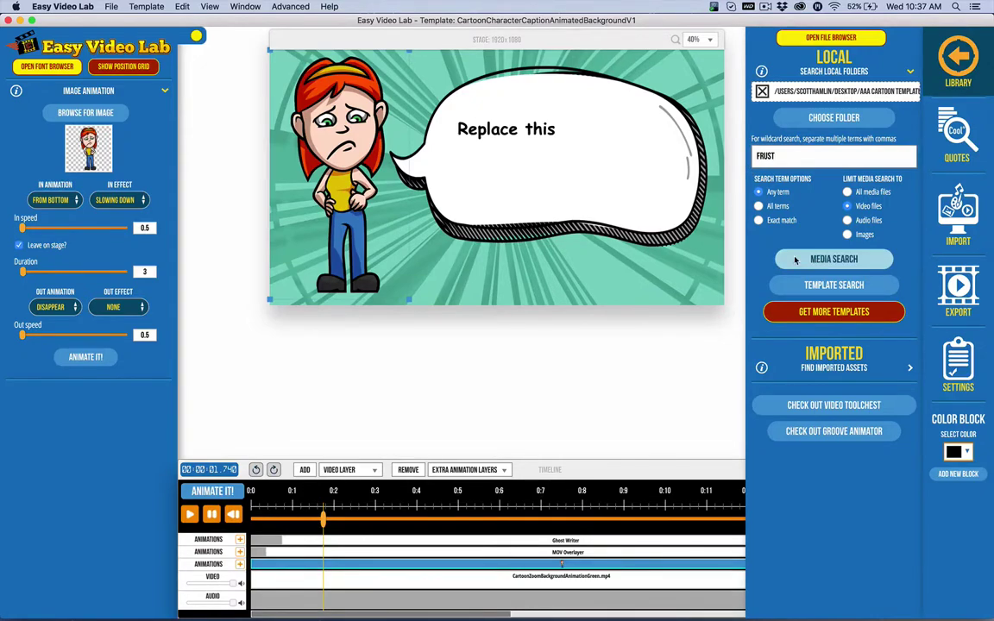
pyautogui.scroll(2, 198, 174)
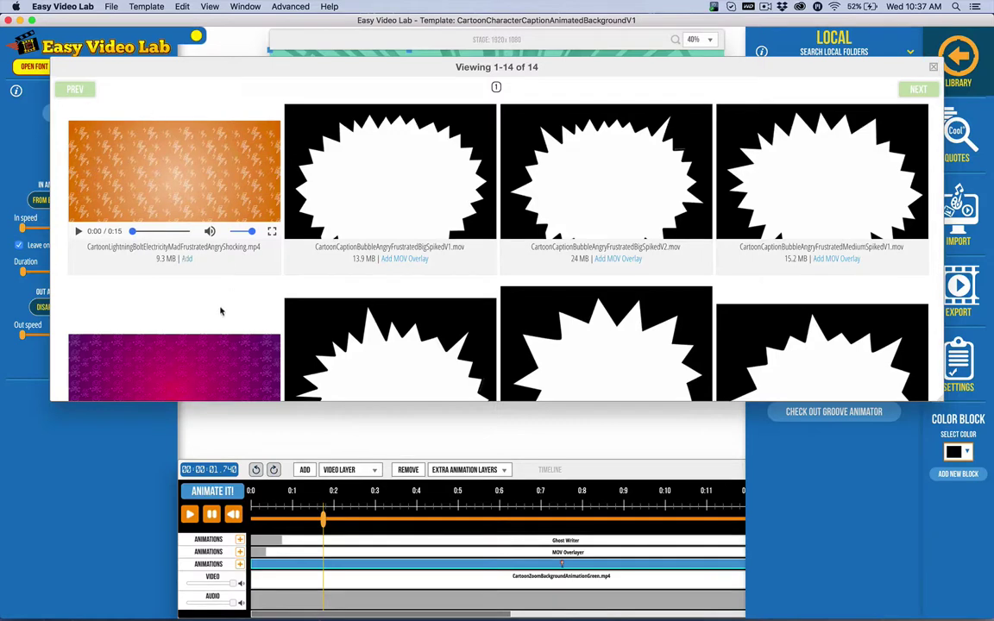
pyautogui.click(933, 68)
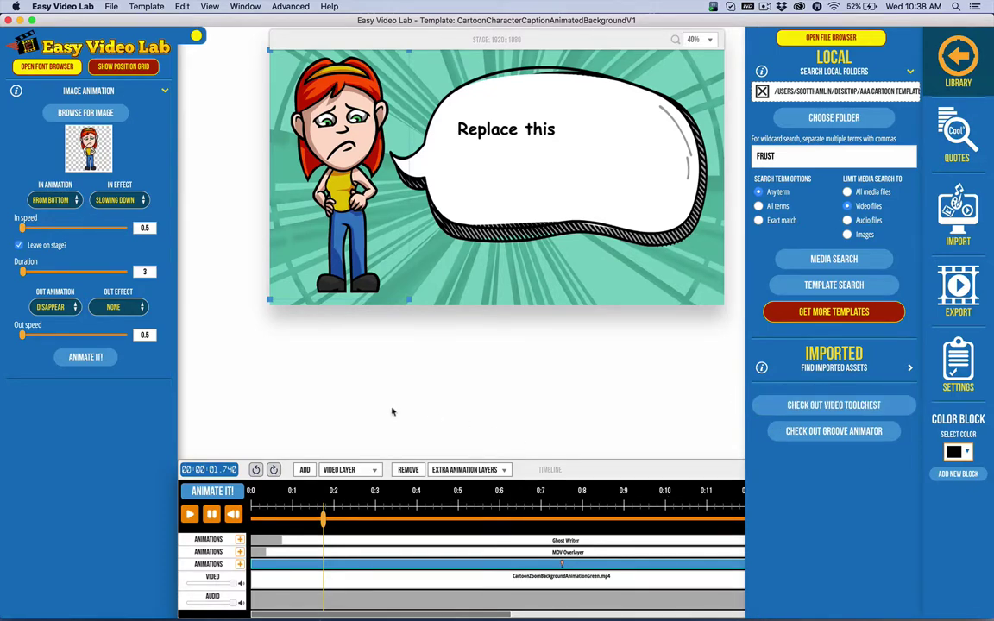
# Step: Import the CarnivalBoothSignPaperBalloonV2.ktz template from the Cartoon Kit Templates 1 folder
pyautogui.click(82, 90)
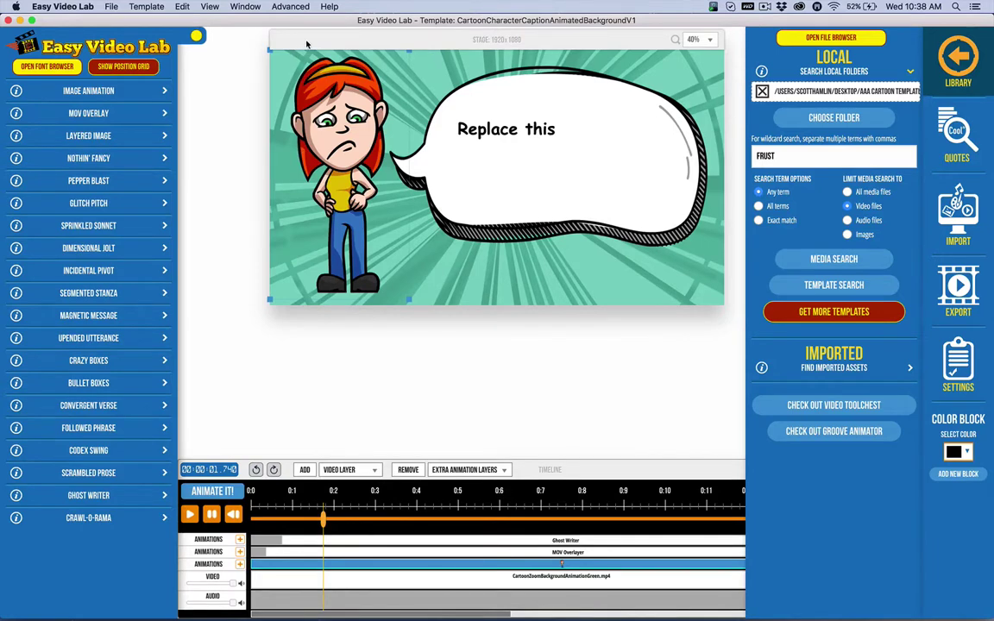
pyautogui.moveTo(306, 43); pyautogui.dragTo(272, 49)
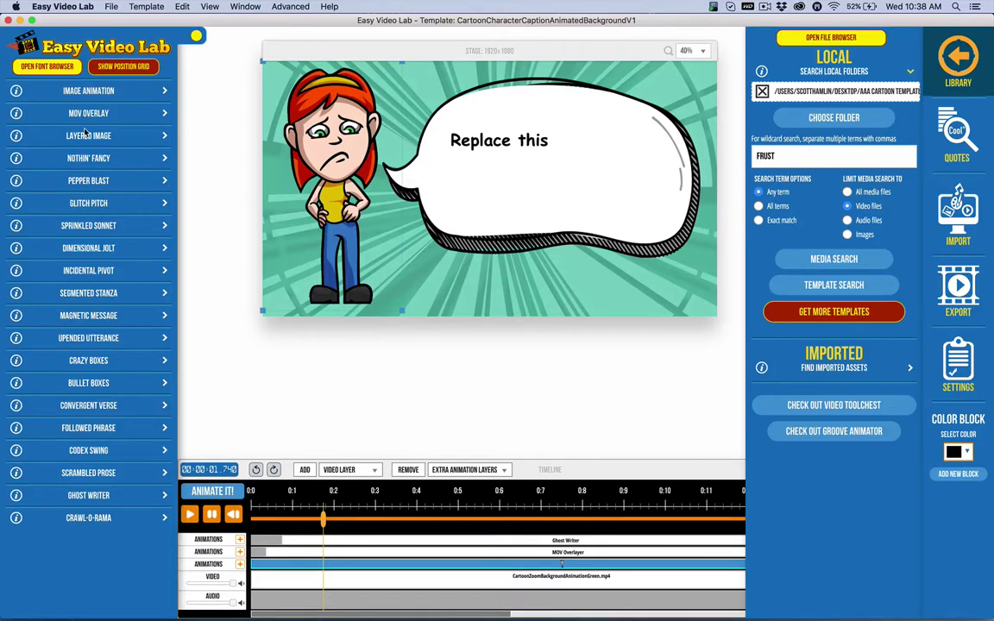
pyautogui.click(147, 6)
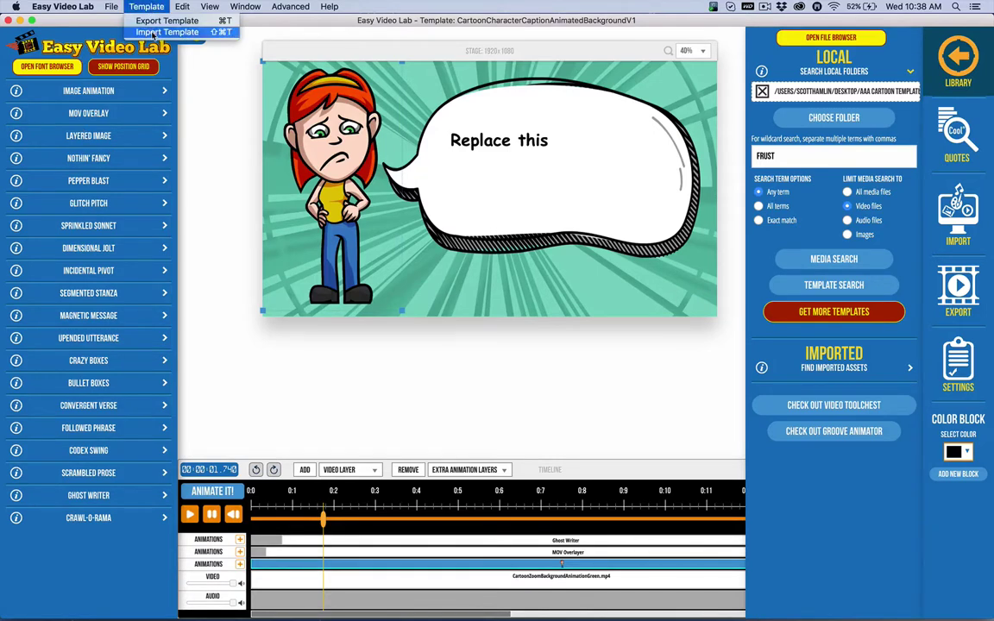
pyautogui.click(154, 33)
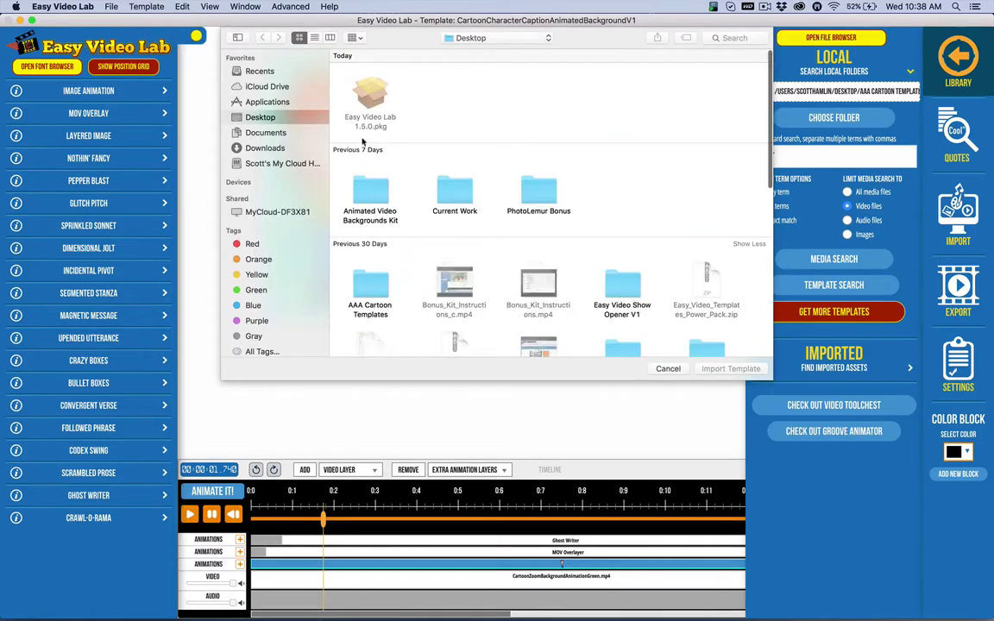
pyautogui.click(670, 369)
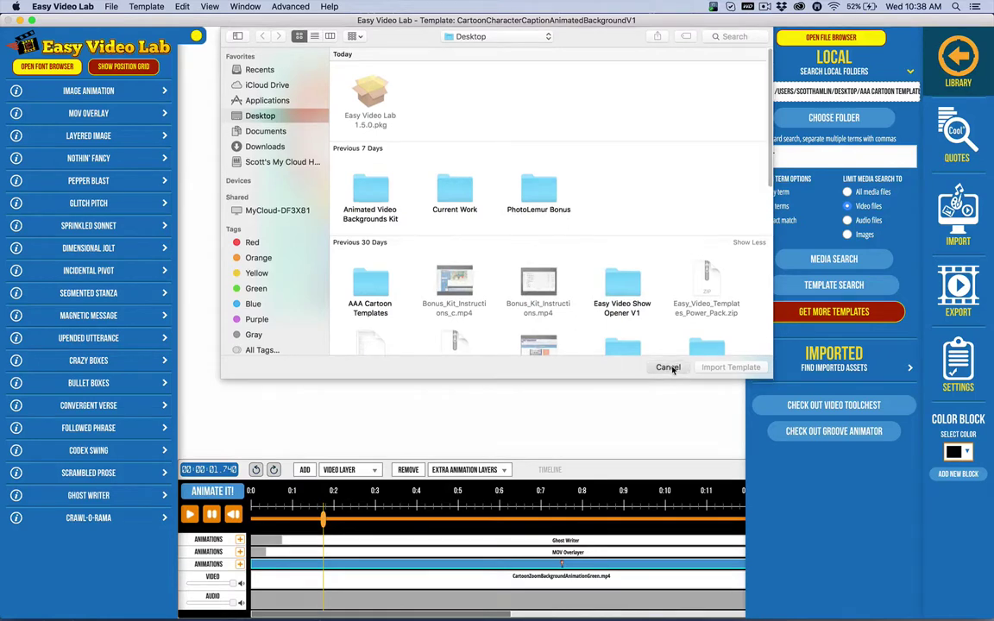
pyautogui.click(147, 6)
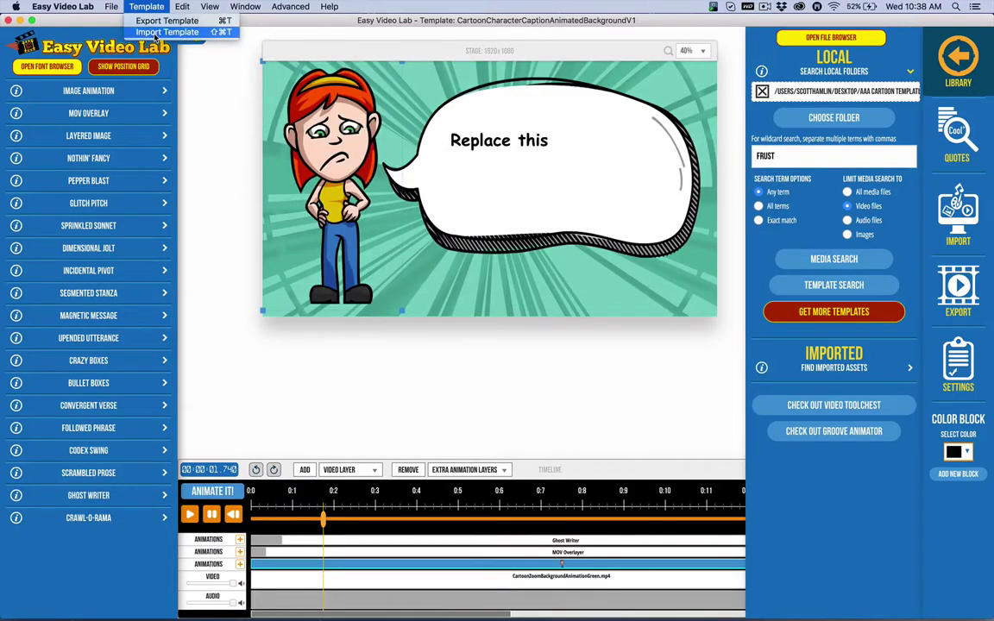
pyautogui.click(153, 33)
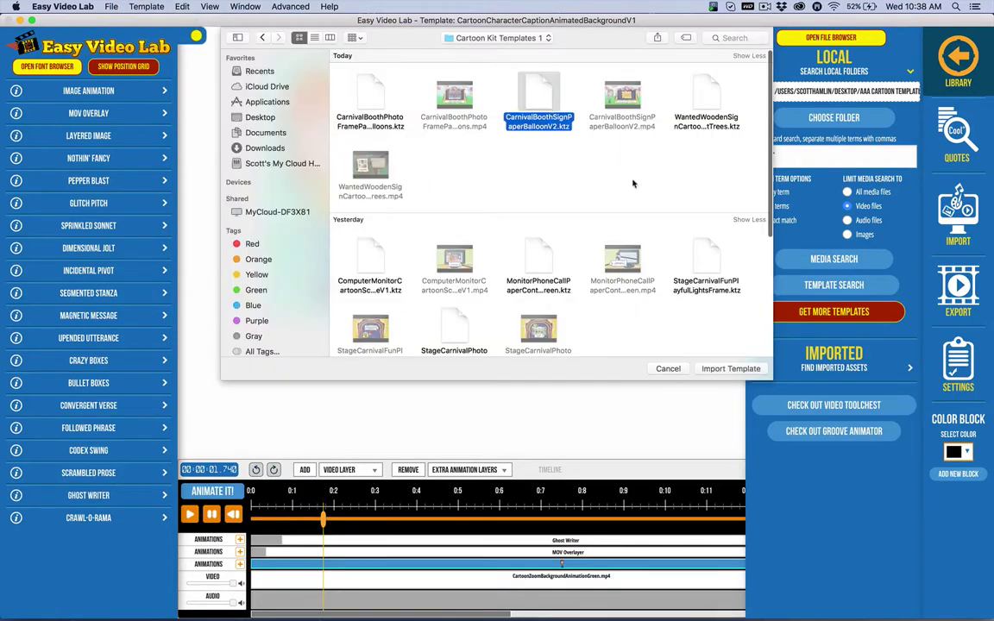
pyautogui.click(730, 369)
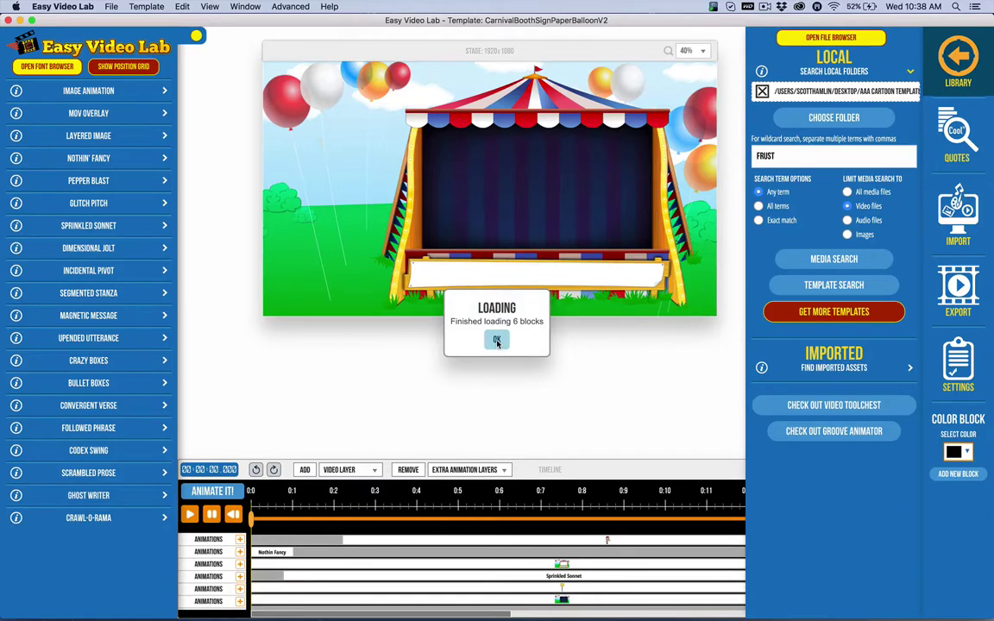
# Step: Dismiss the loading notice, inspect each booth layer, and play the preview from the start
pyautogui.click(497, 343)
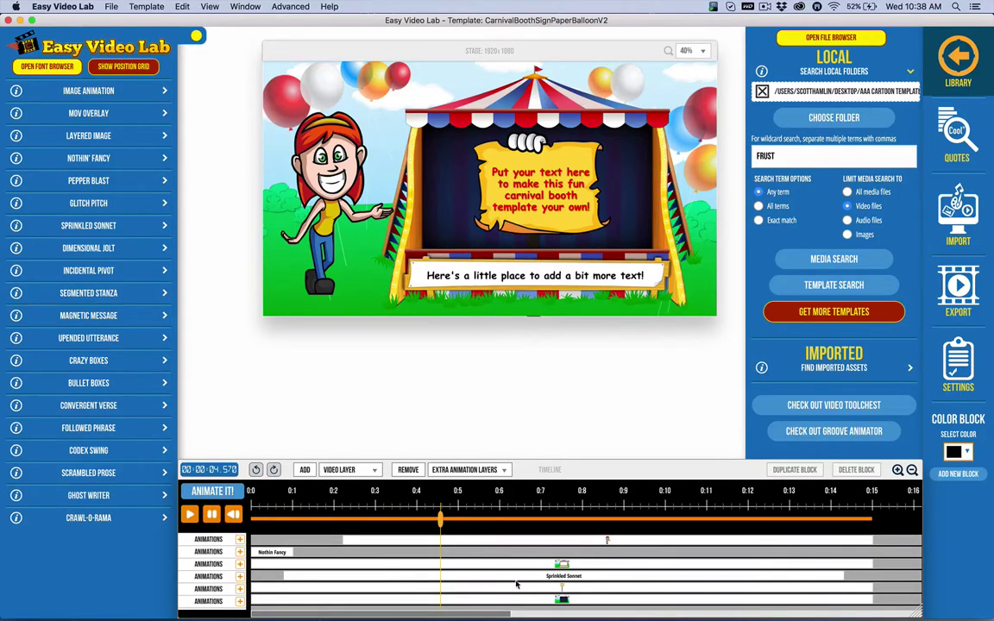
pyautogui.click(605, 561)
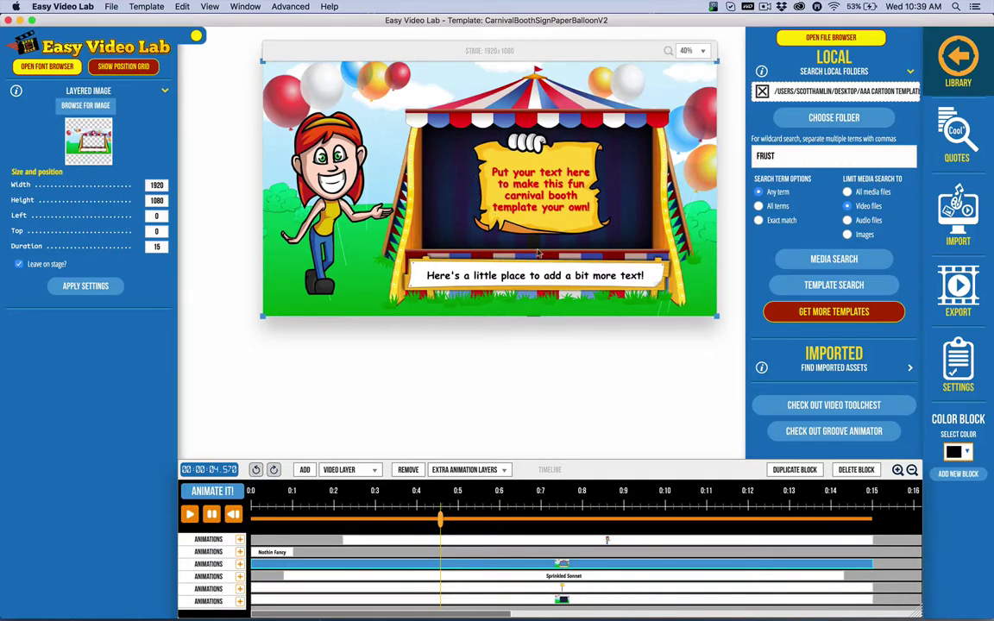
pyautogui.click(568, 577)
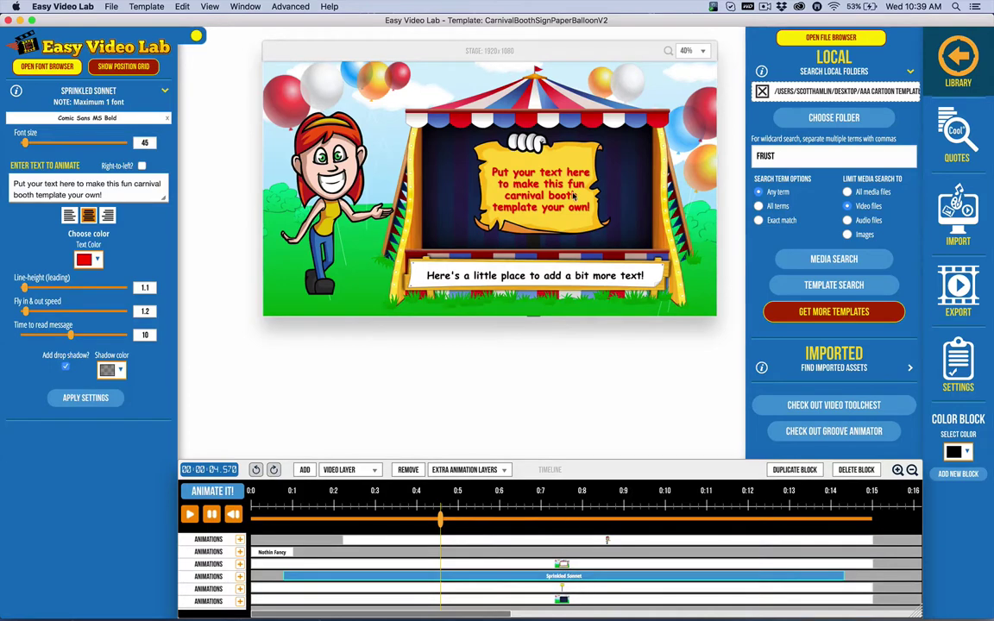
pyautogui.click(570, 589)
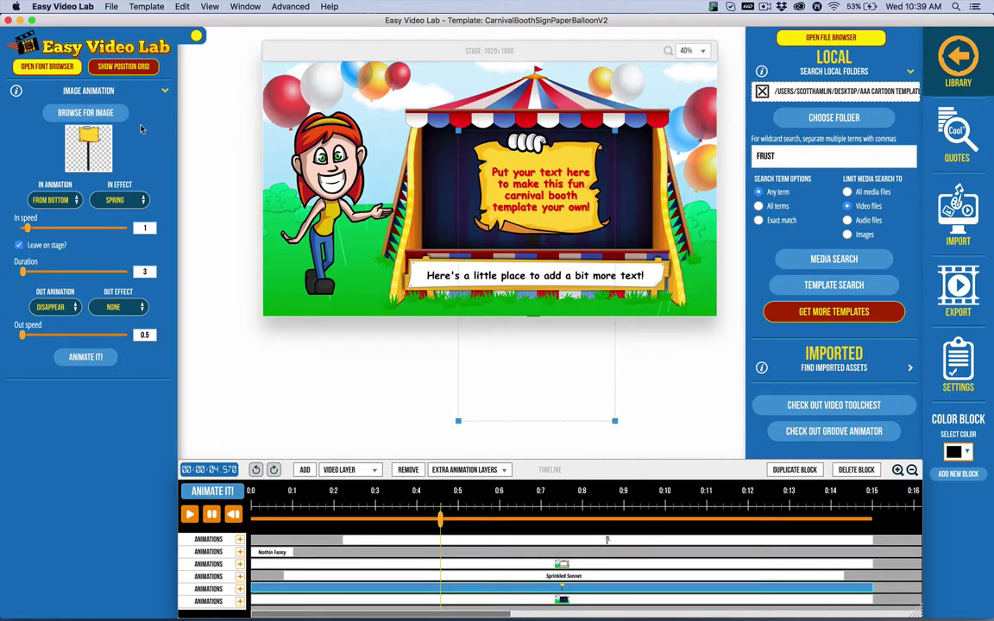
pyautogui.click(561, 601)
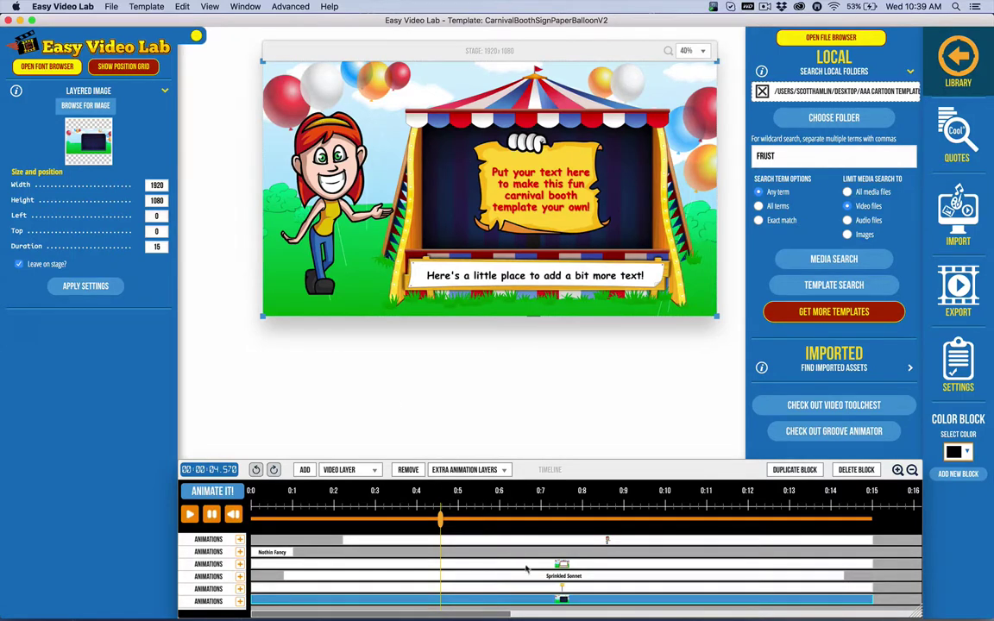
pyautogui.click(572, 564)
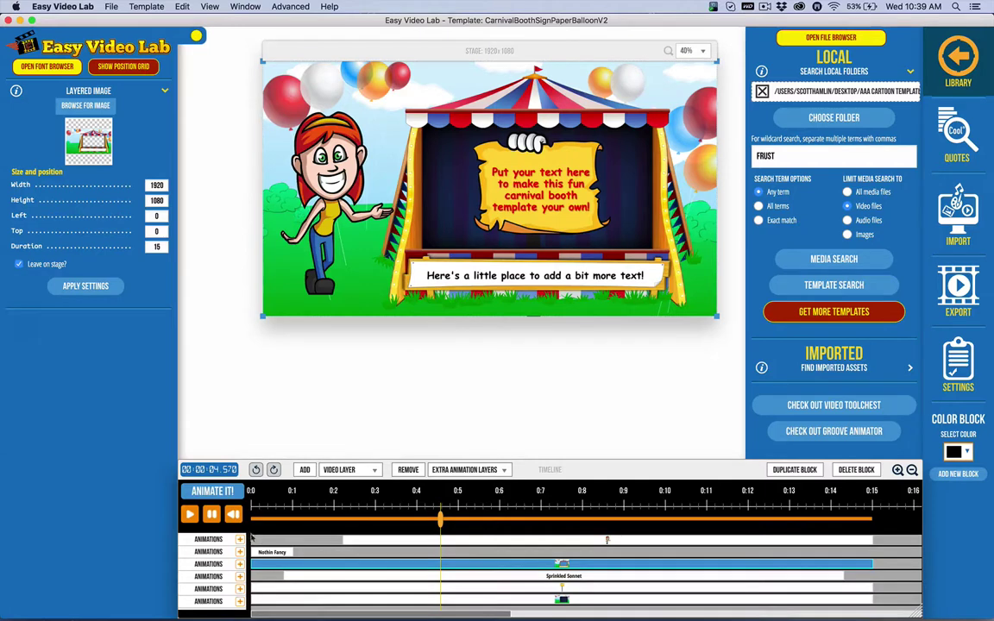
pyautogui.click(206, 467)
pyautogui.click(189, 515)
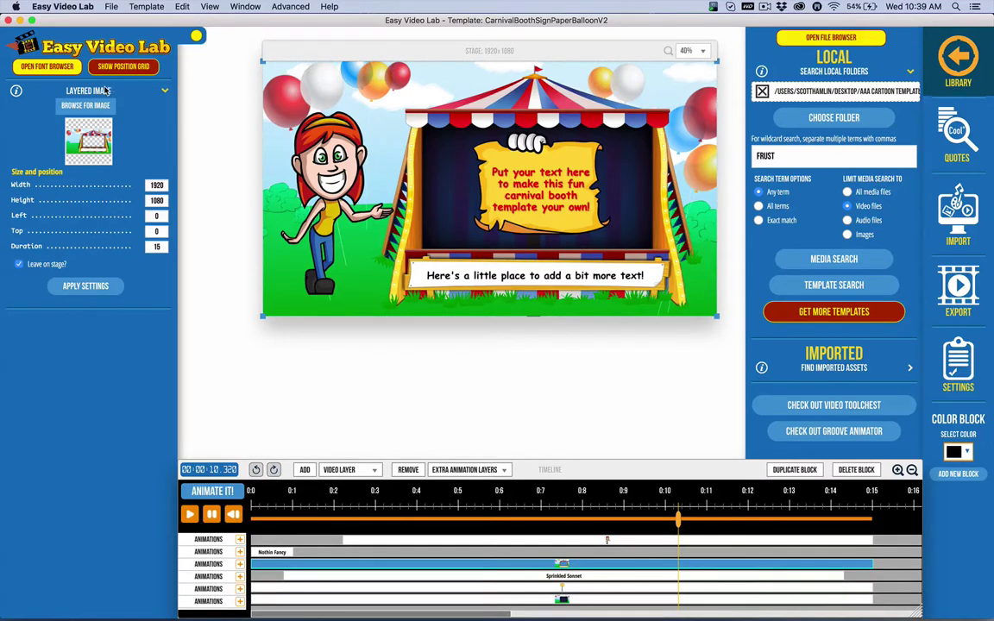
pyautogui.moveTo(594, 611)
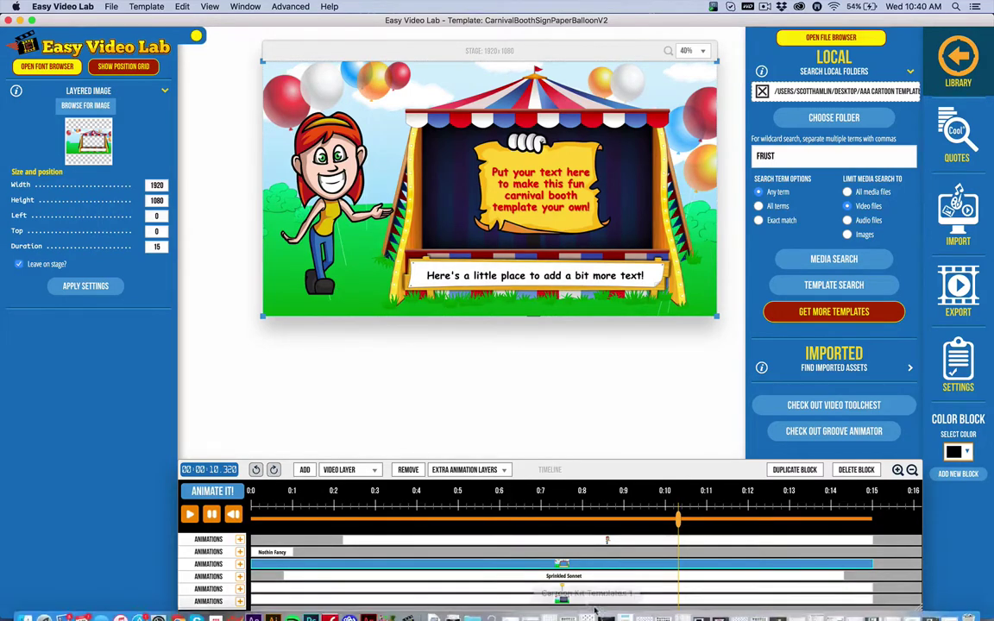
pyautogui.click(565, 589)
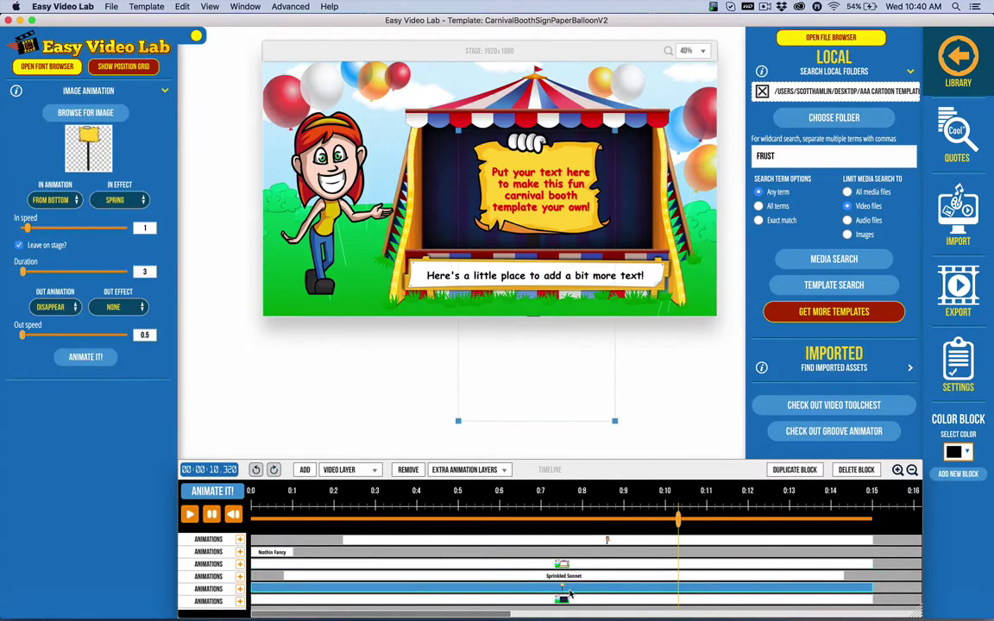
pyautogui.click(595, 537)
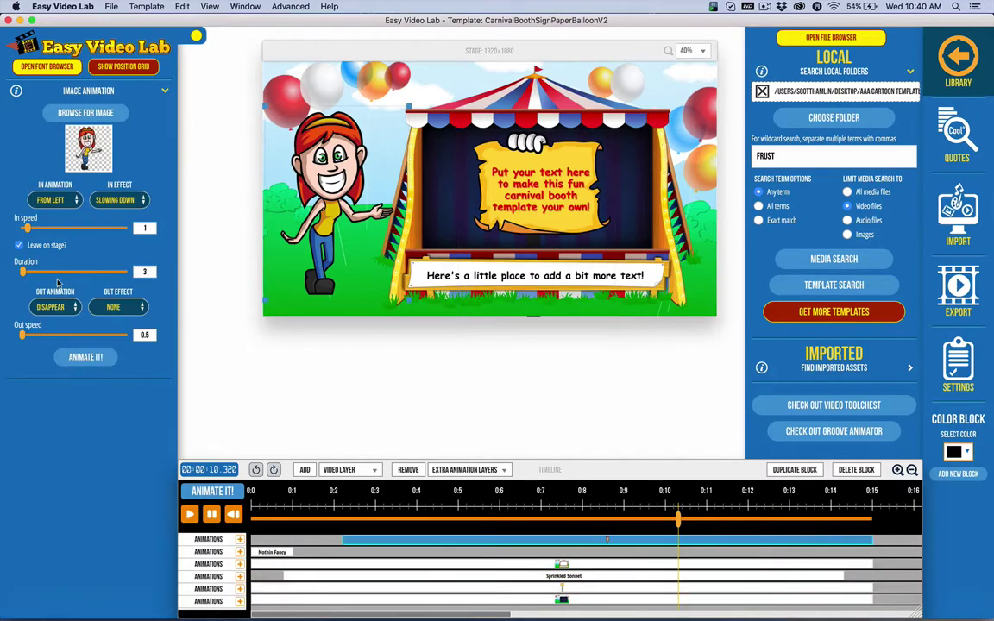
pyautogui.click(48, 200)
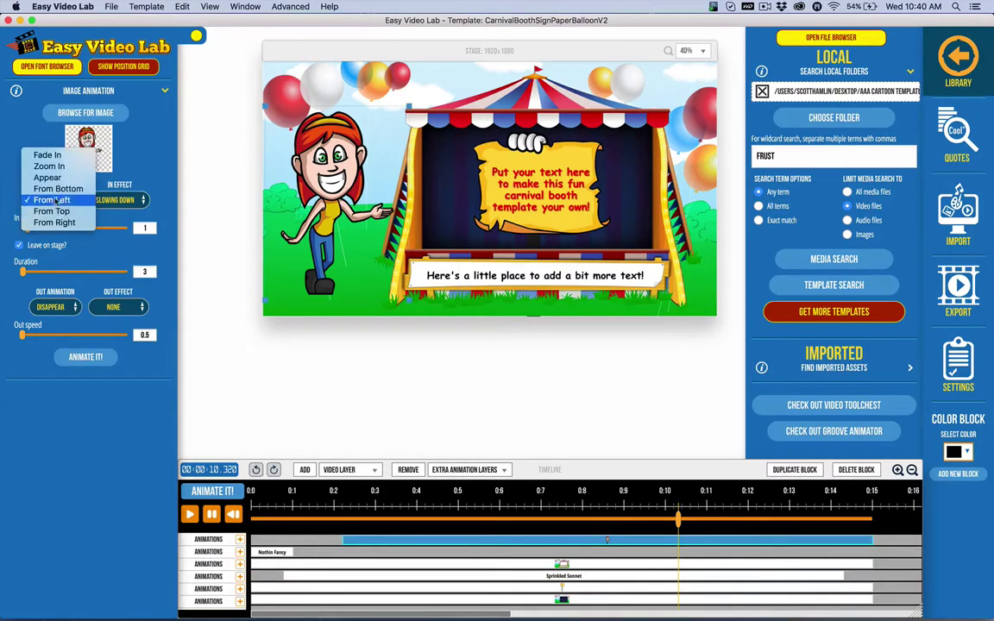
pyautogui.click(110, 496)
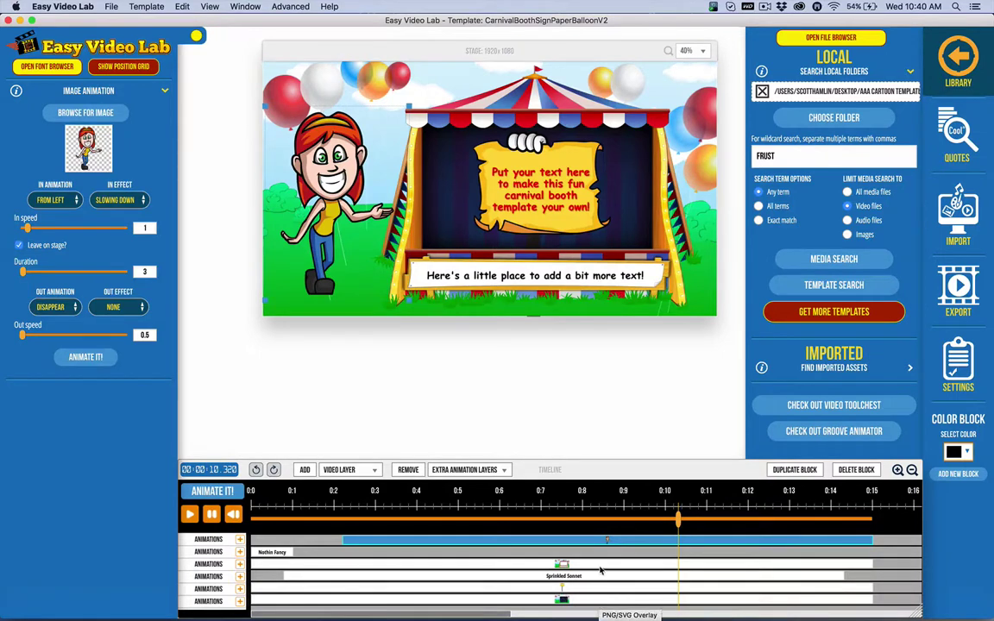
pyautogui.click(527, 601)
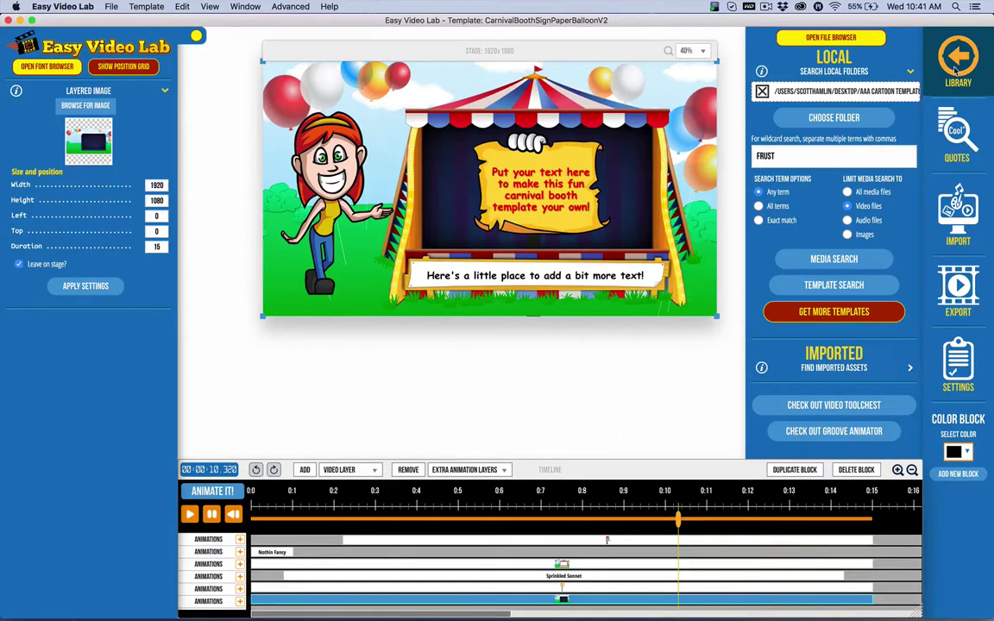
# Step: Close the Library panel and collapse Layered Image to show the animation categories
pyautogui.click(863, 58)
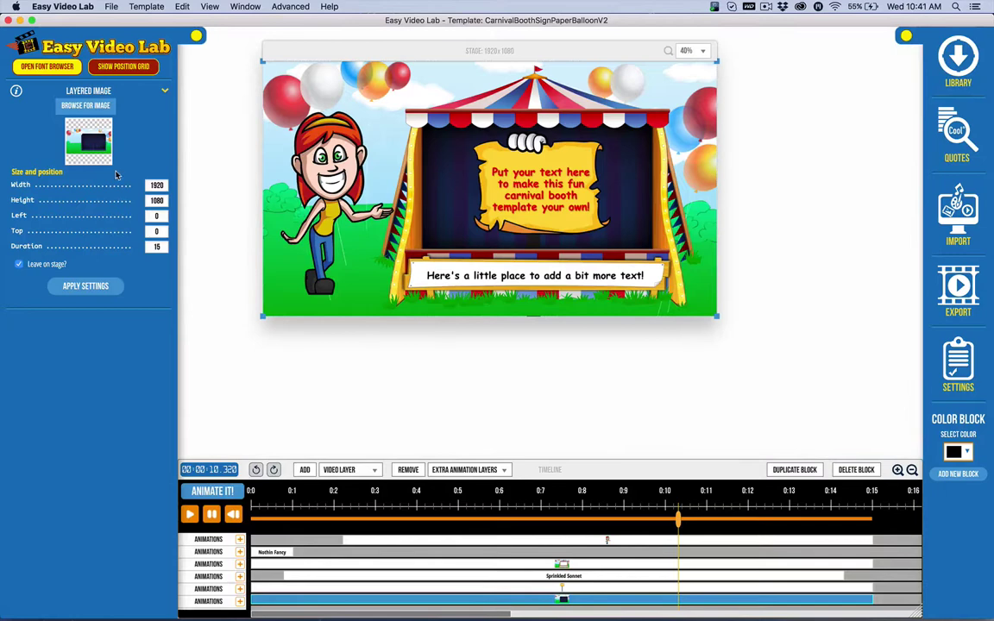
pyautogui.click(86, 90)
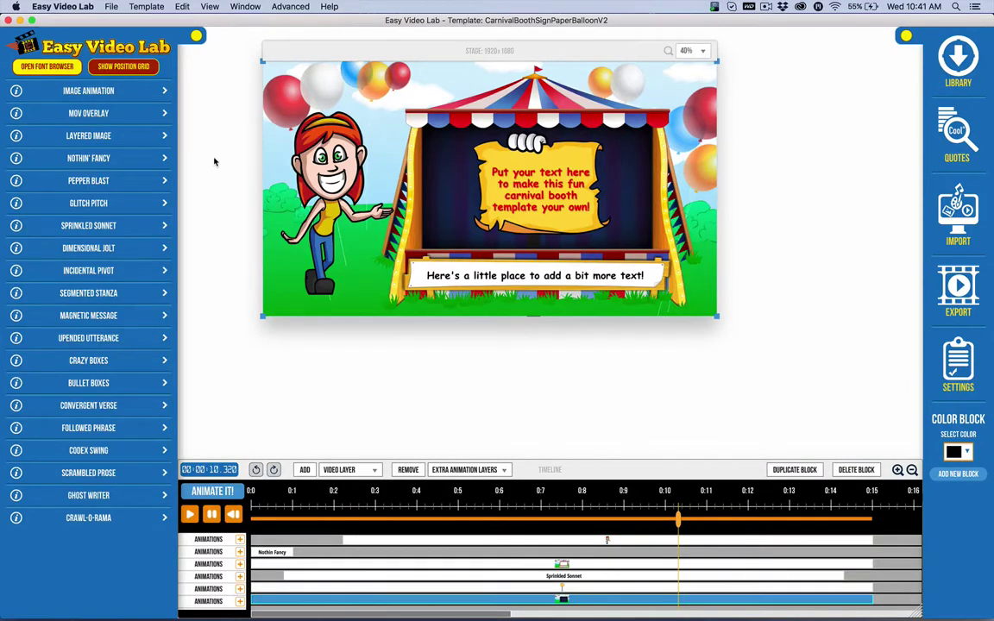